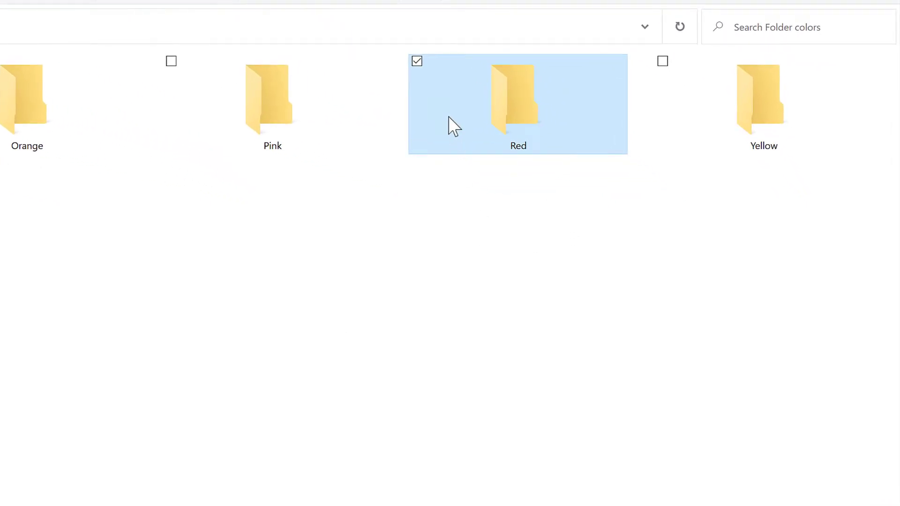
- Change the Red folder's icon to the red power symbol from SHELL32.dll
{"action": "right_click", "coordinate": [440, 68]}
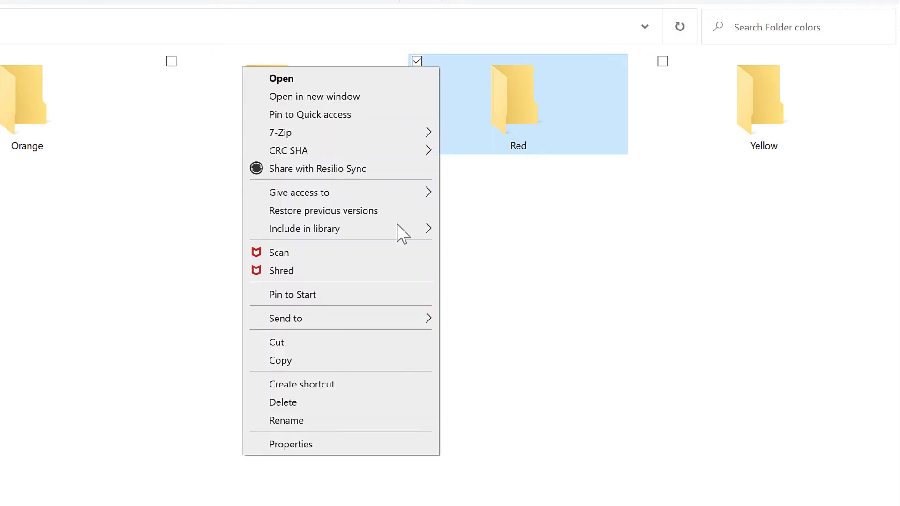
{"action": "left_click", "coordinate": [291, 444]}
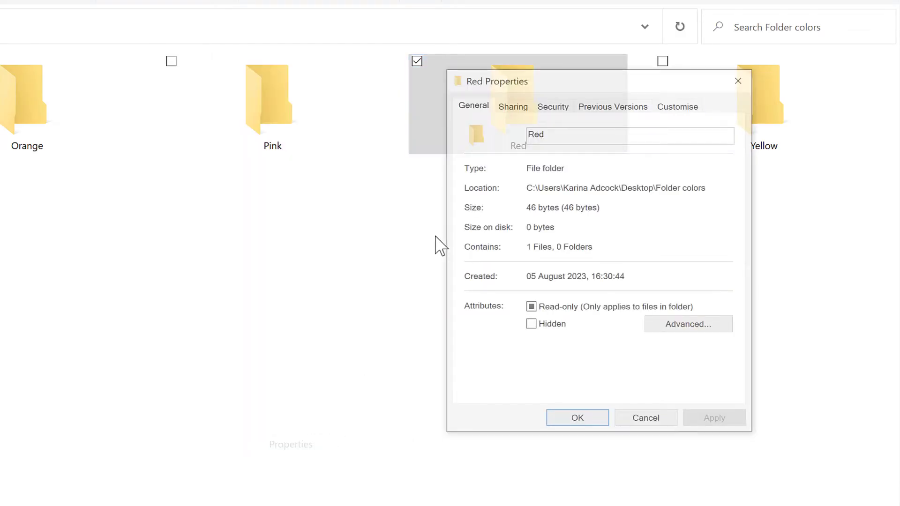
{"action": "left_click", "coordinate": [694, 107]}
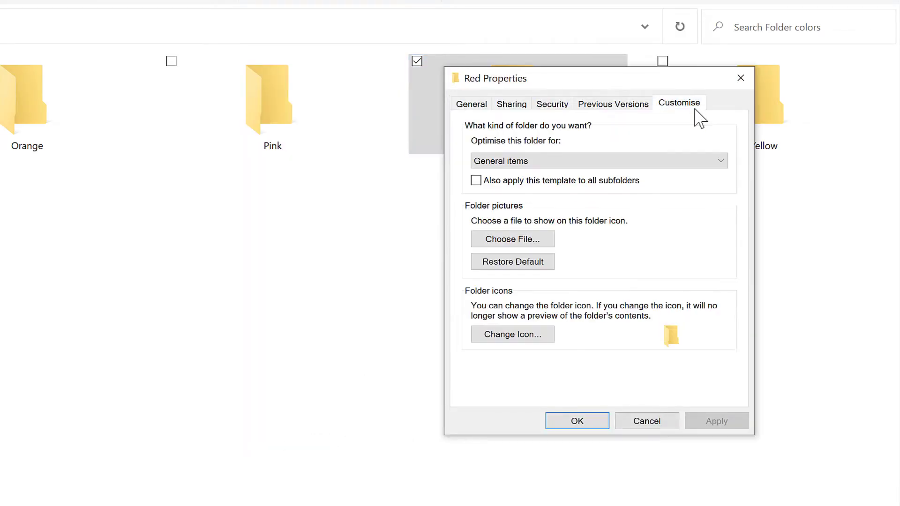
{"action": "left_click", "coordinate": [534, 334]}
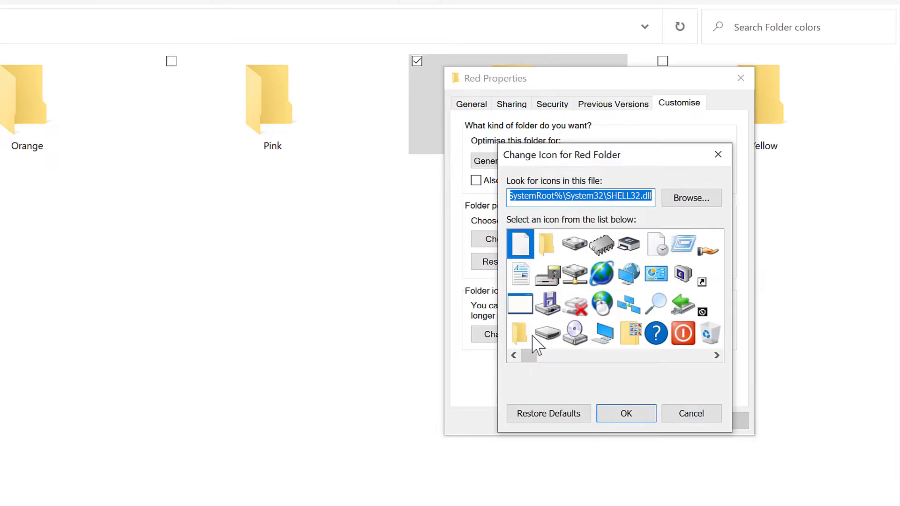
{"action": "mouse_move", "coordinate": [540, 357]}
{"action": "left_mouse_down"}
{"action": "mouse_move", "coordinate": [713, 357]}
{"action": "mouse_move", "coordinate": [526, 364]}
{"action": "left_mouse_up"}
{"action": "left_click", "coordinate": [685, 336]}
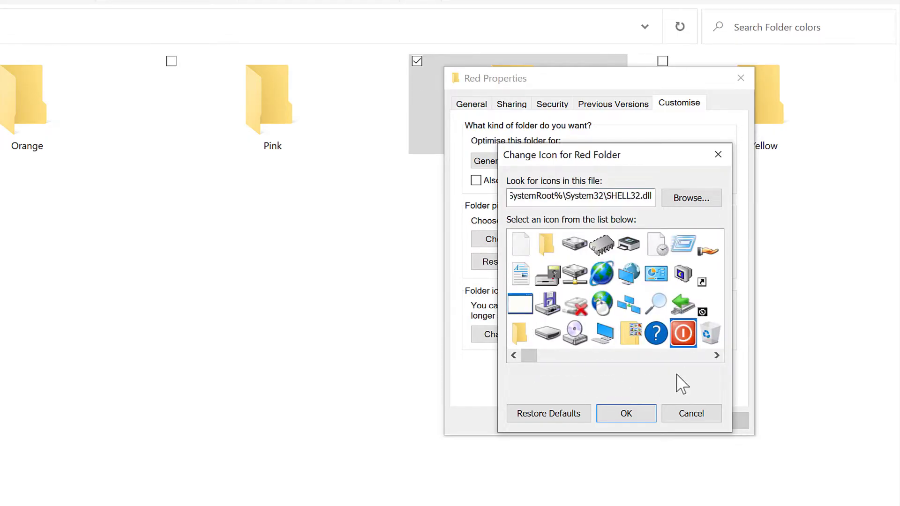
{"action": "left_click", "coordinate": [645, 421]}
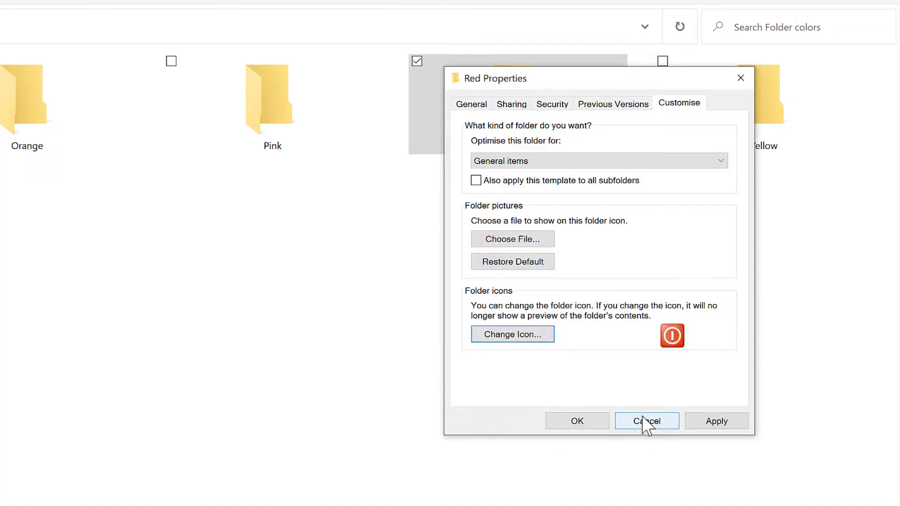
{"action": "left_click", "coordinate": [589, 419]}
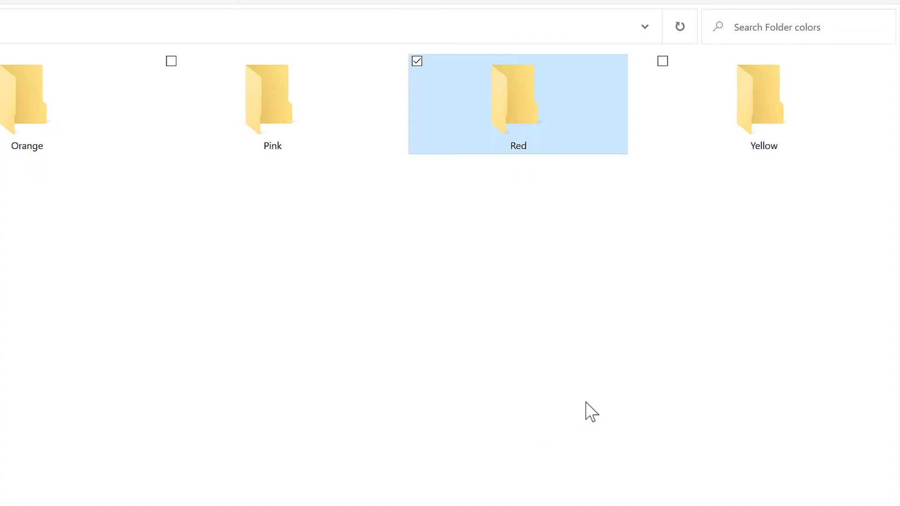
- Open the light blue Yosemite Flat folder icon's page in the iconarchive search results
{"action": "left_click", "coordinate": [470, 224]}
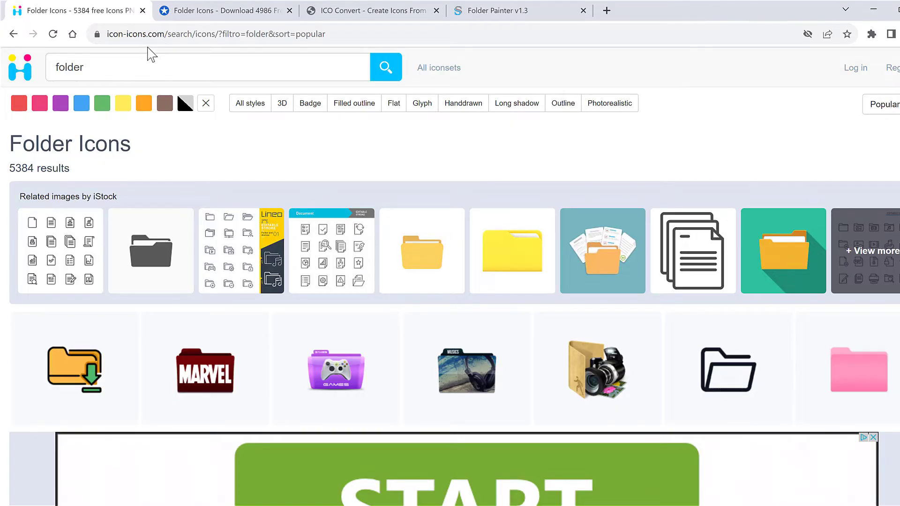
{"action": "left_click", "coordinate": [195, 9]}
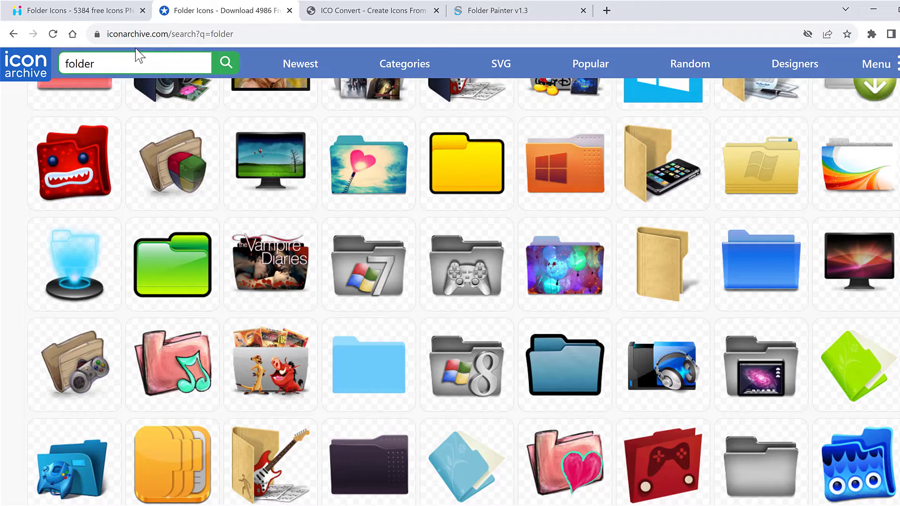
{"action": "scroll", "coordinate": [371, 253], "scroll_direction": "down", "scroll_amount": 3}
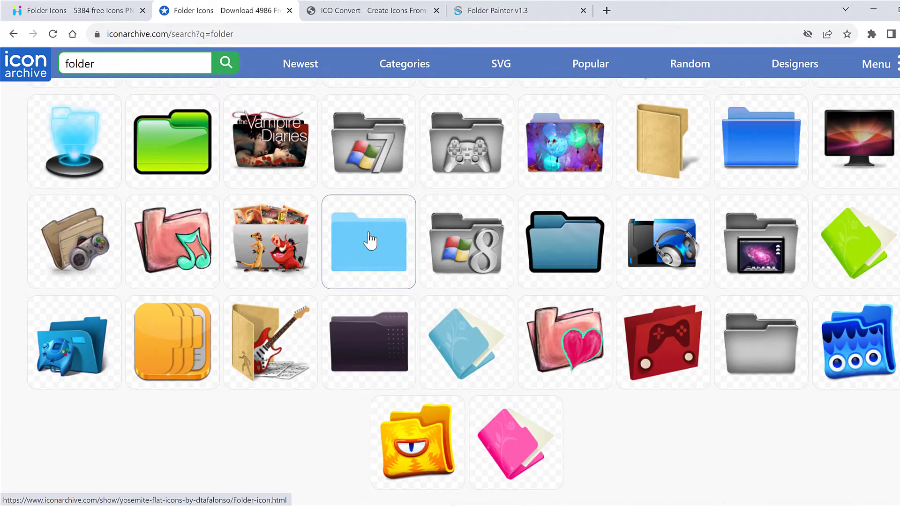
{"action": "left_click", "coordinate": [370, 241]}
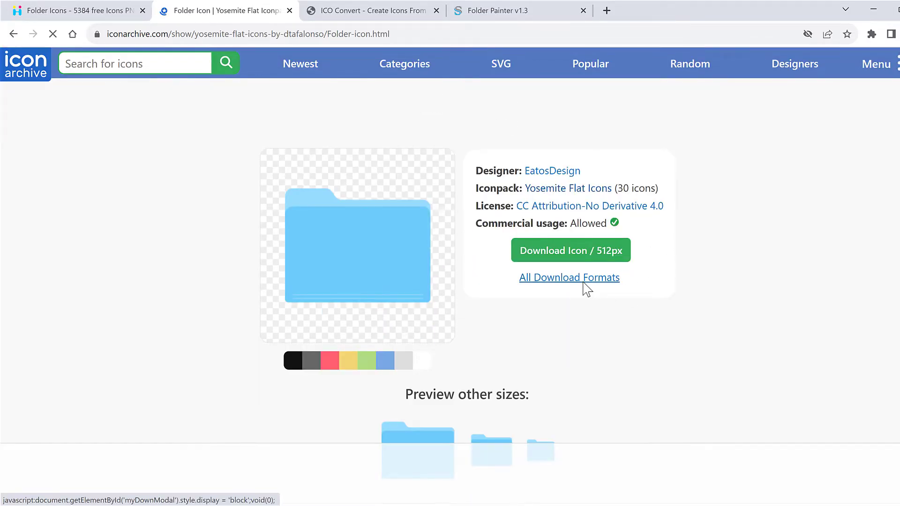
- Download the icon as an ICO file and save it into Desktop\icons
{"action": "left_click", "coordinate": [581, 283]}
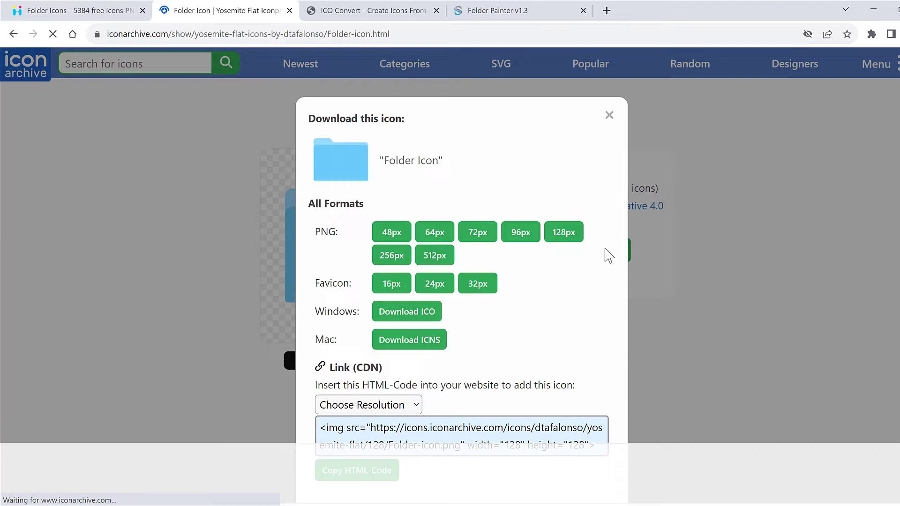
{"action": "scroll", "coordinate": [604, 280], "scroll_direction": "down", "scroll_amount": 1}
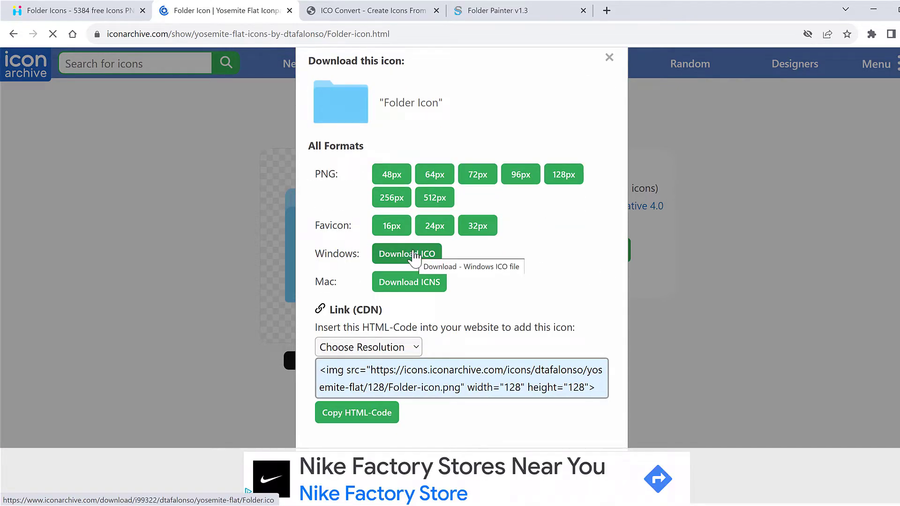
{"action": "left_click", "coordinate": [414, 253]}
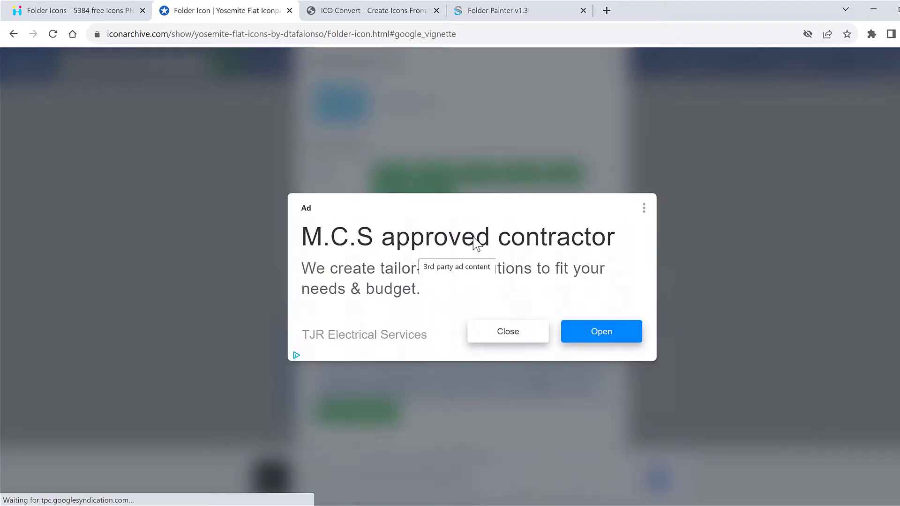
{"action": "left_click", "coordinate": [511, 336]}
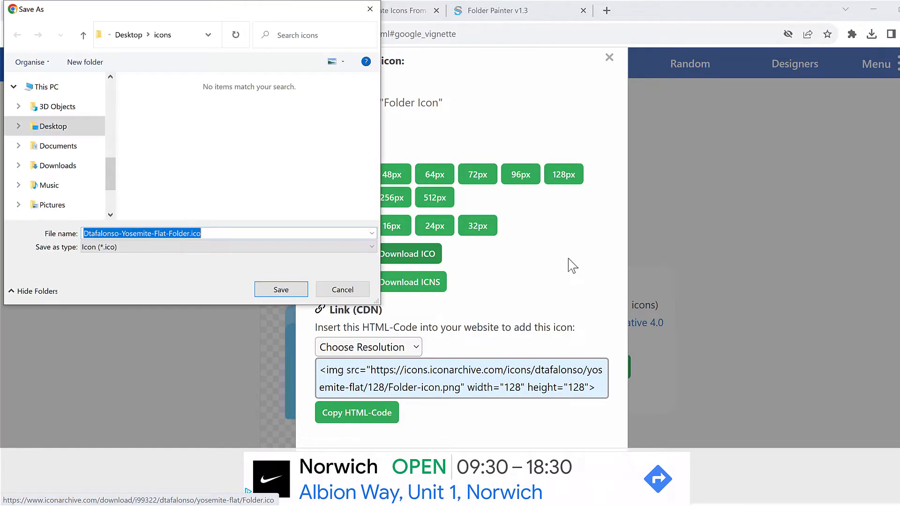
{"action": "left_click", "coordinate": [269, 289]}
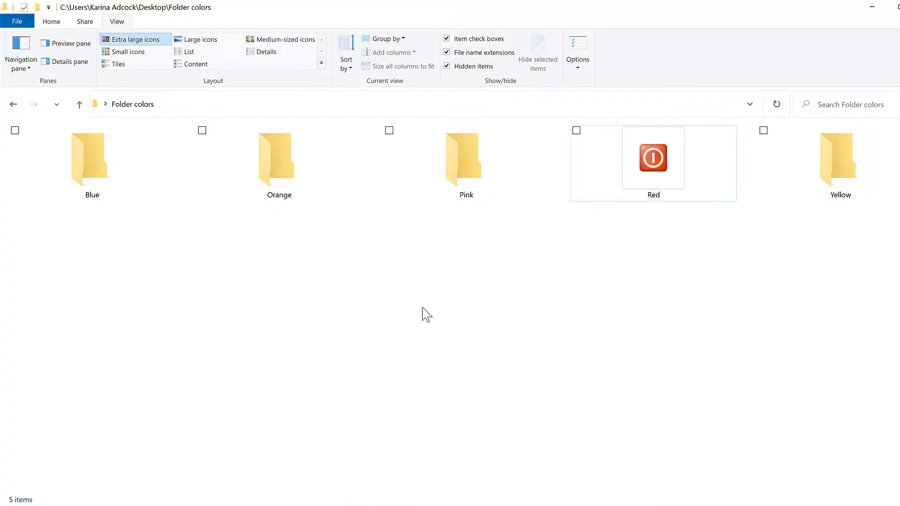
- Set the Blue folder's icon to the downloaded Dtafalonso-Yosemite-Flat-Folder.ico from the icons folder
{"action": "left_click", "coordinate": [78, 145]}
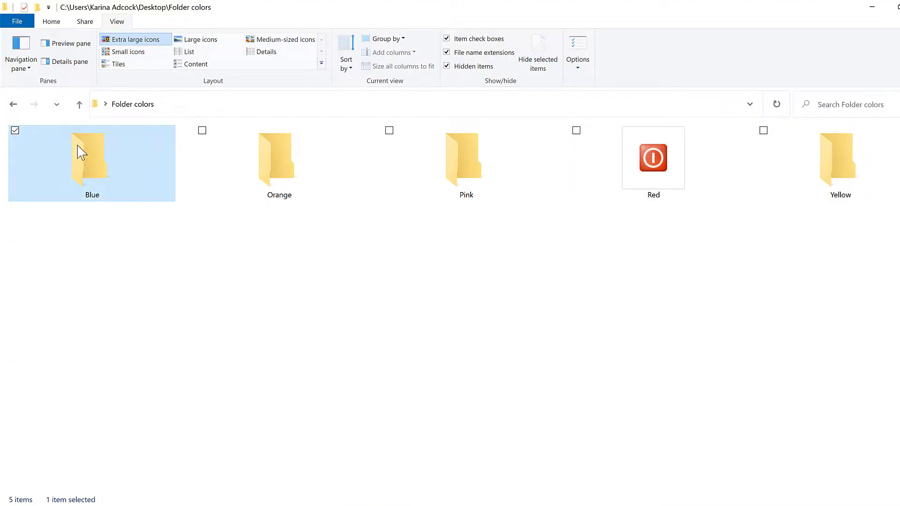
{"action": "right_click", "coordinate": [77, 146]}
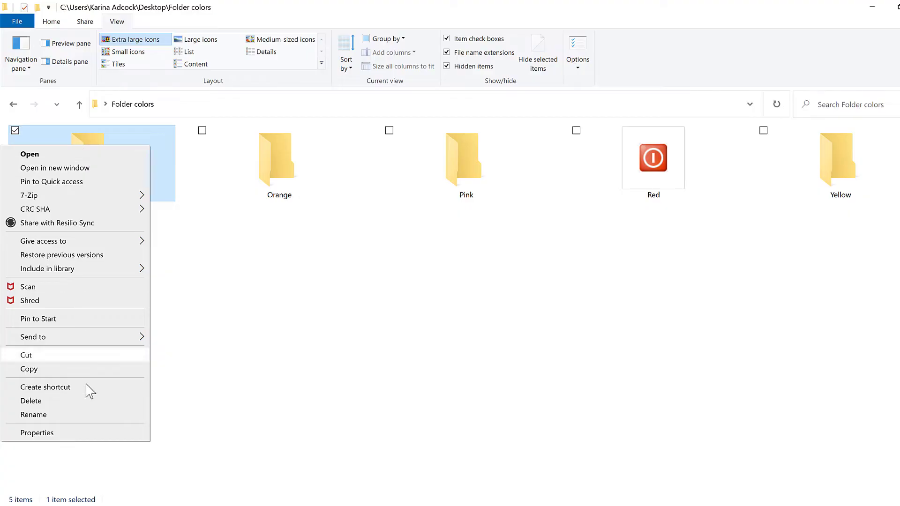
{"action": "left_click", "coordinate": [84, 433]}
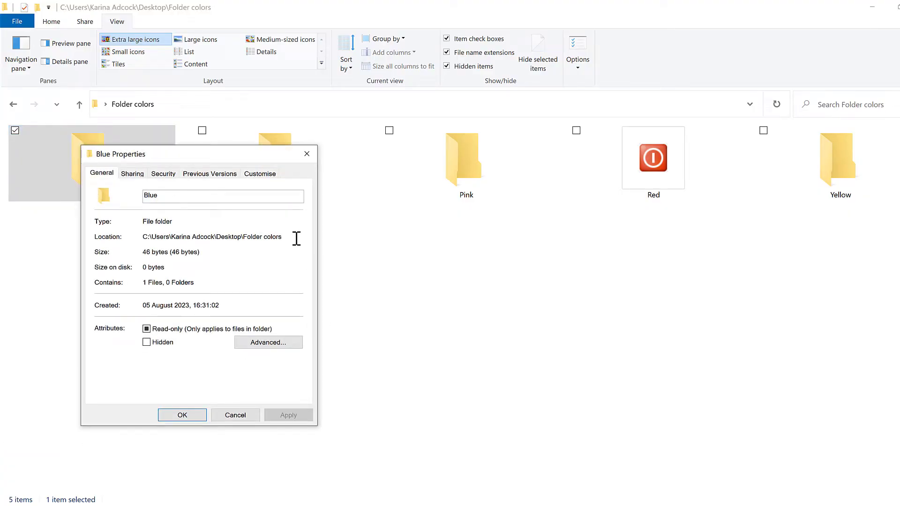
{"action": "left_click", "coordinate": [274, 174]}
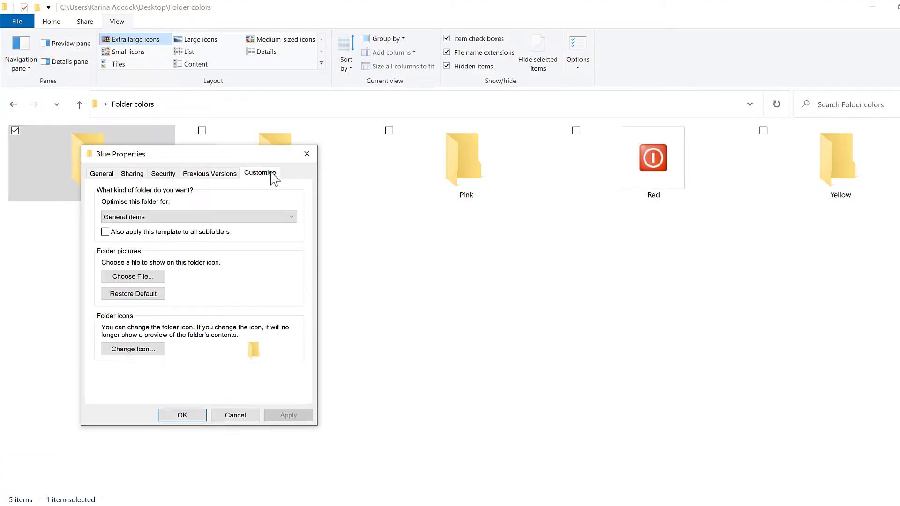
{"action": "left_click", "coordinate": [160, 352]}
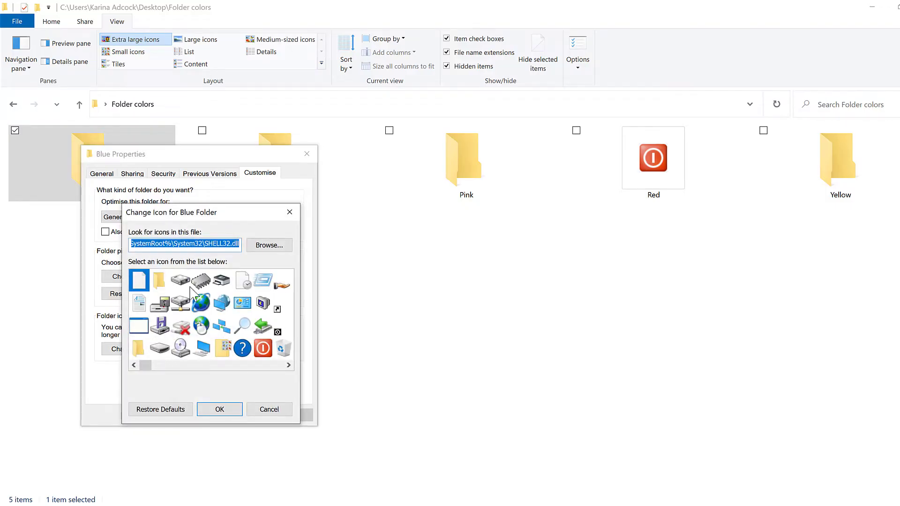
{"action": "left_click", "coordinate": [262, 249]}
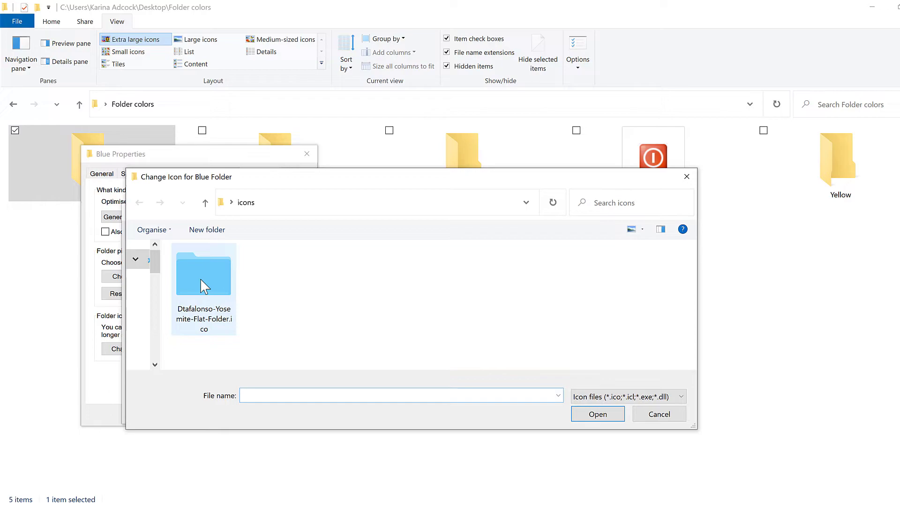
{"action": "left_click", "coordinate": [209, 261]}
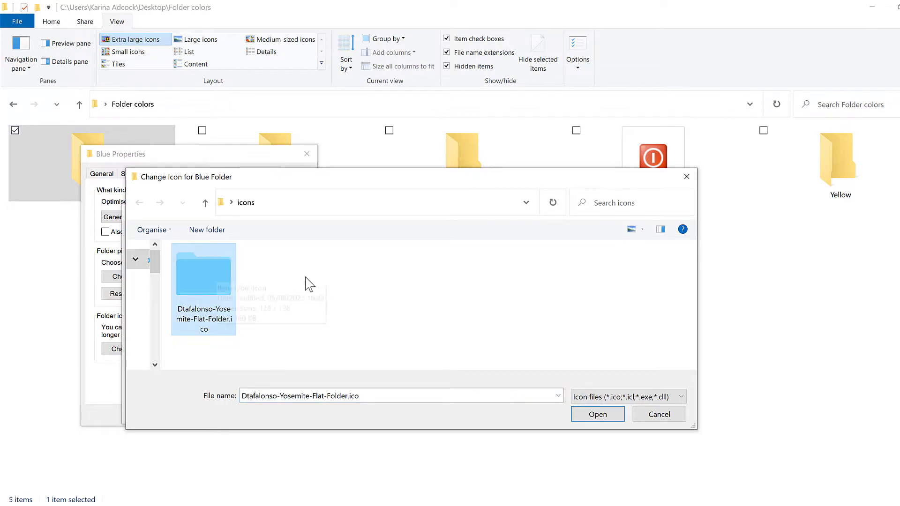
{"action": "left_click", "coordinate": [608, 416]}
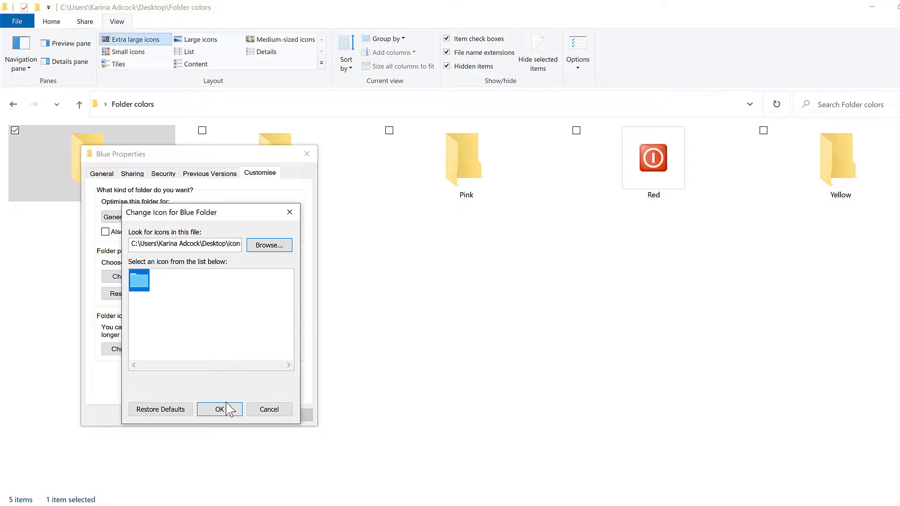
{"action": "left_click", "coordinate": [225, 413]}
{"action": "left_click", "coordinate": [172, 419]}
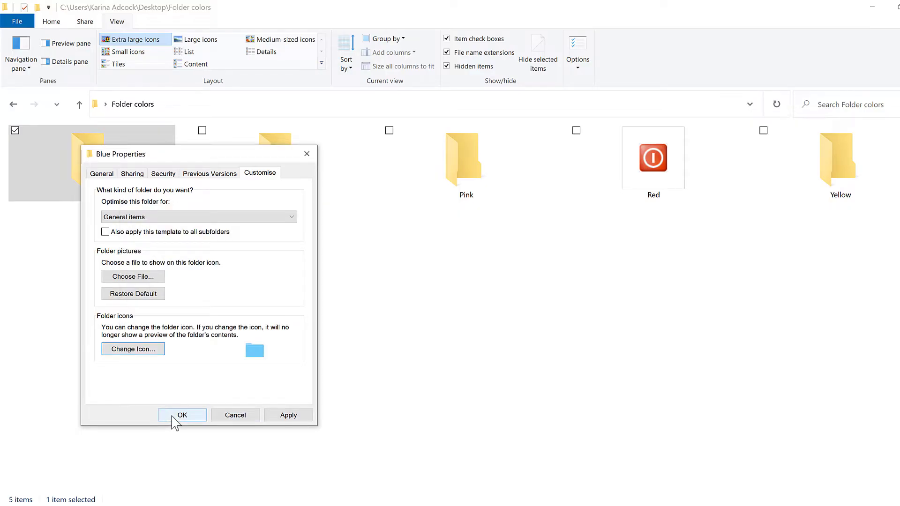
{"action": "left_click", "coordinate": [194, 273]}
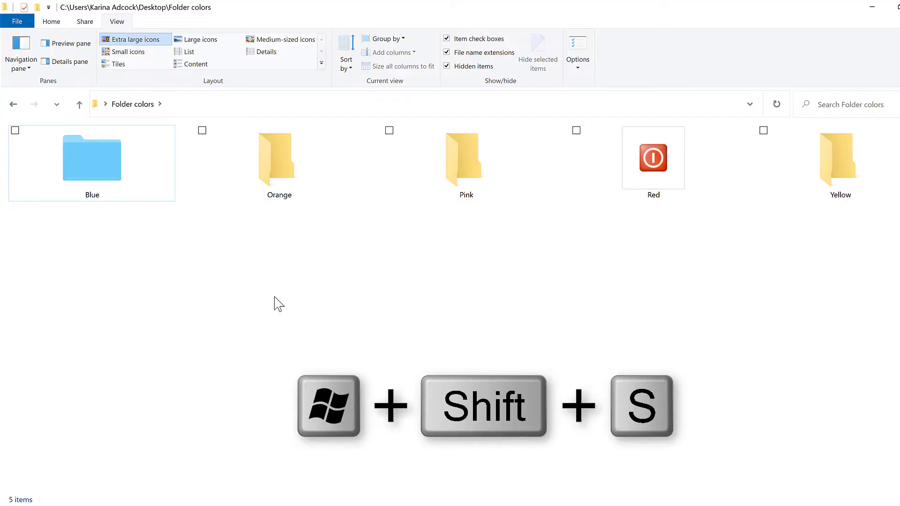
- Take a rectangular snip of the Orange folder's yellow icon with Win+Shift+S
{"action": "key", "text": "super+shift+s"}
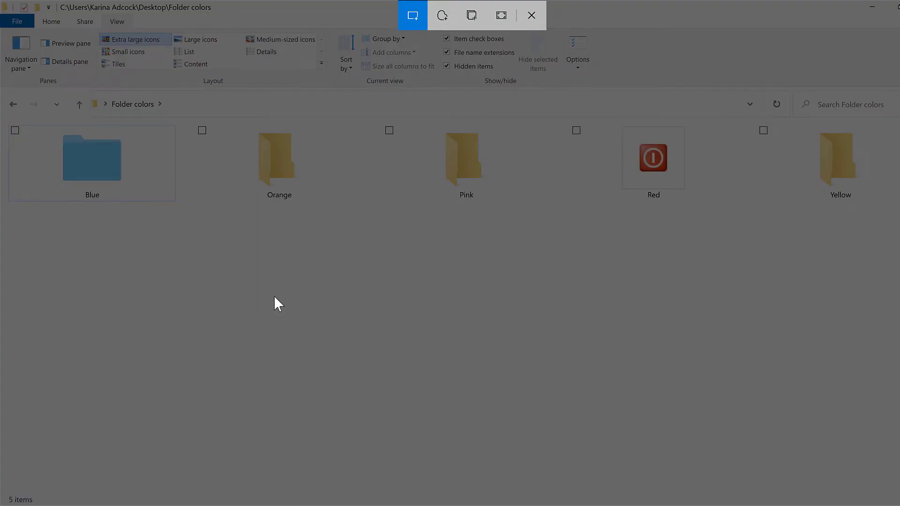
{"action": "mouse_move", "coordinate": [238, 128]}
{"action": "left_mouse_down"}
{"action": "mouse_move", "coordinate": [274, 141]}
{"action": "mouse_move", "coordinate": [309, 173]}
{"action": "mouse_move", "coordinate": [311, 192]}
{"action": "left_mouse_up"}
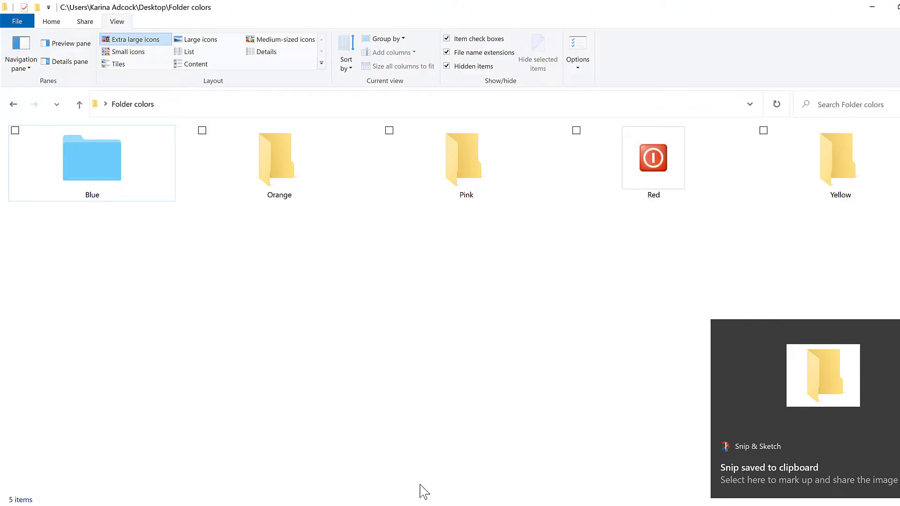
- Paste the folder snip onto the slide and remove its white background
{"action": "key", "text": "alt+Tab"}
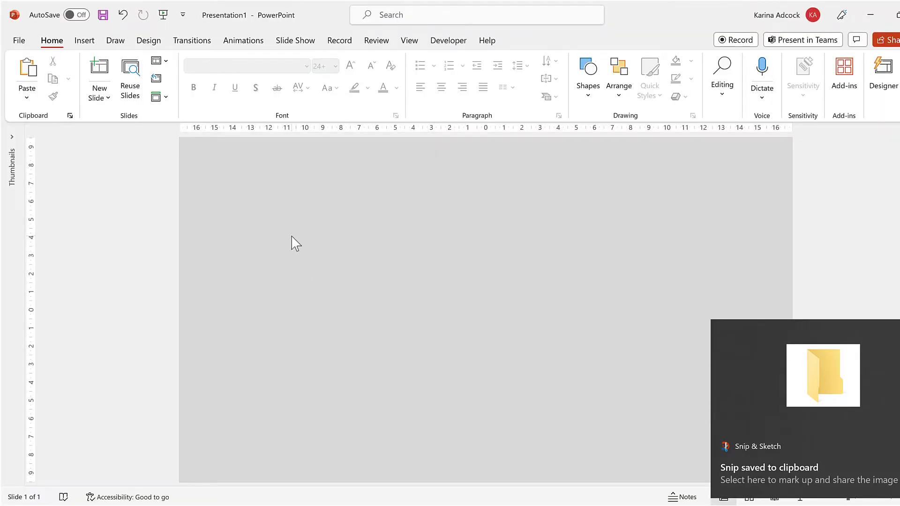
{"action": "key", "text": "ctrl+v"}
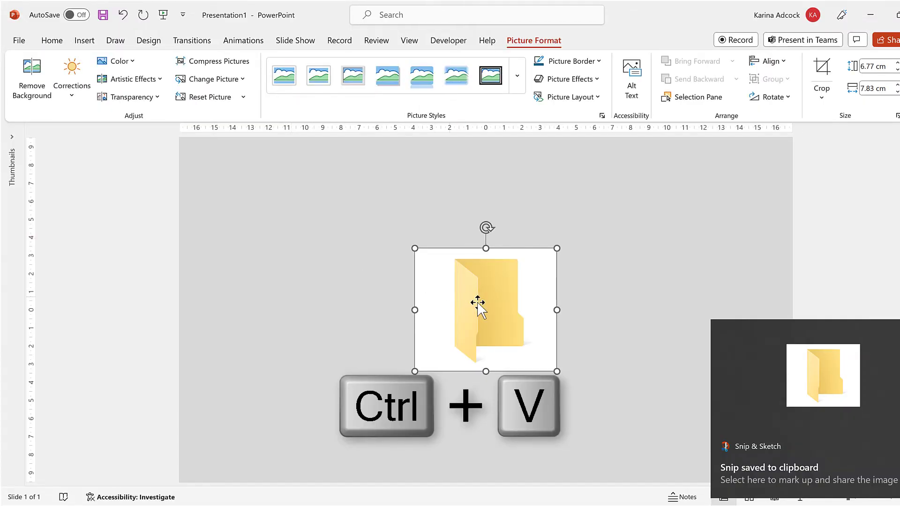
{"action": "left_click_drag", "start_coordinate": [476, 305], "coordinate": [343, 243]}
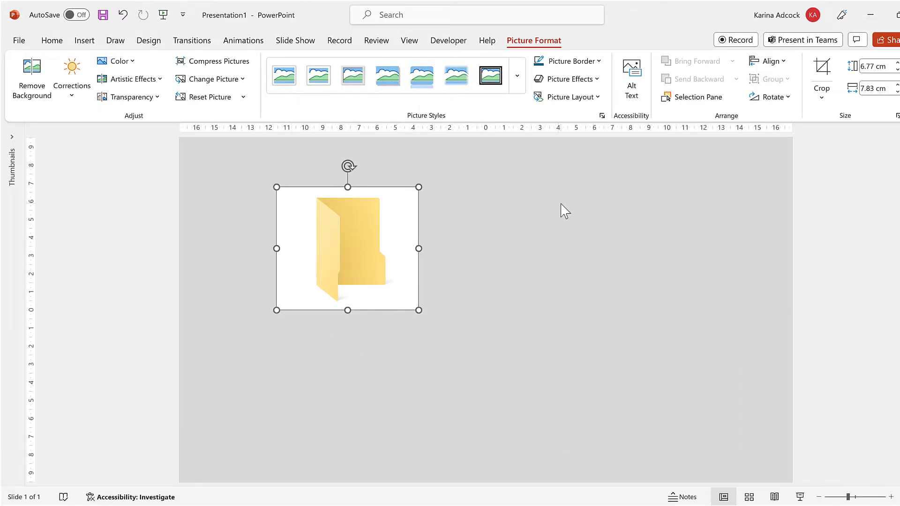
{"action": "left_click", "coordinate": [34, 85]}
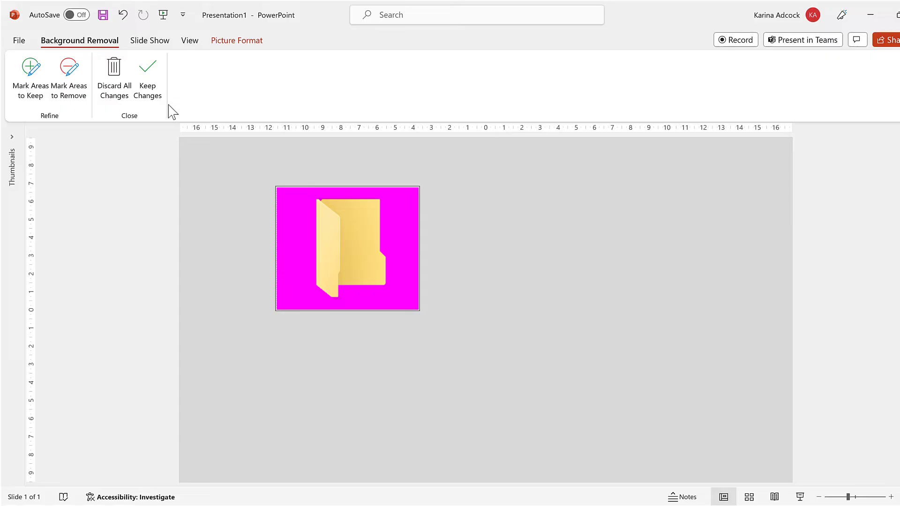
{"action": "left_click", "coordinate": [156, 92]}
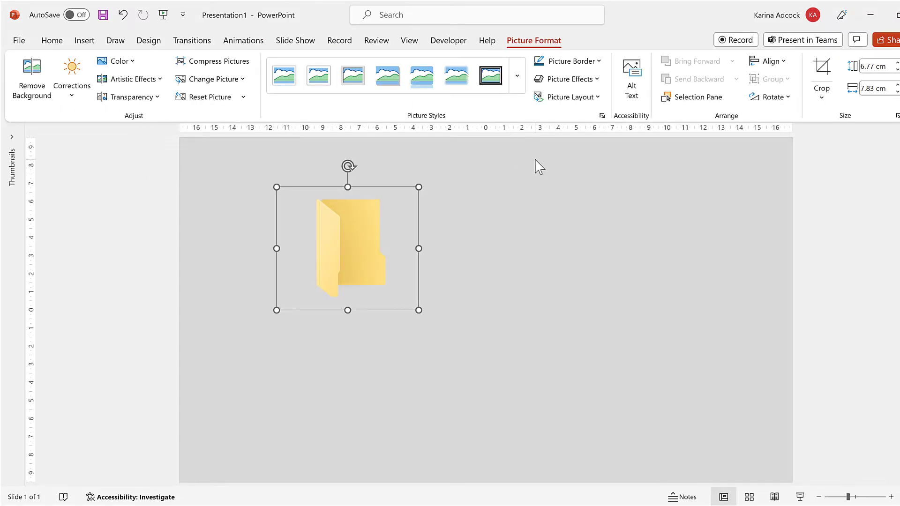
- Recolour the folder picture to Orange, Accent color 2 Dark
{"action": "left_click", "coordinate": [132, 63]}
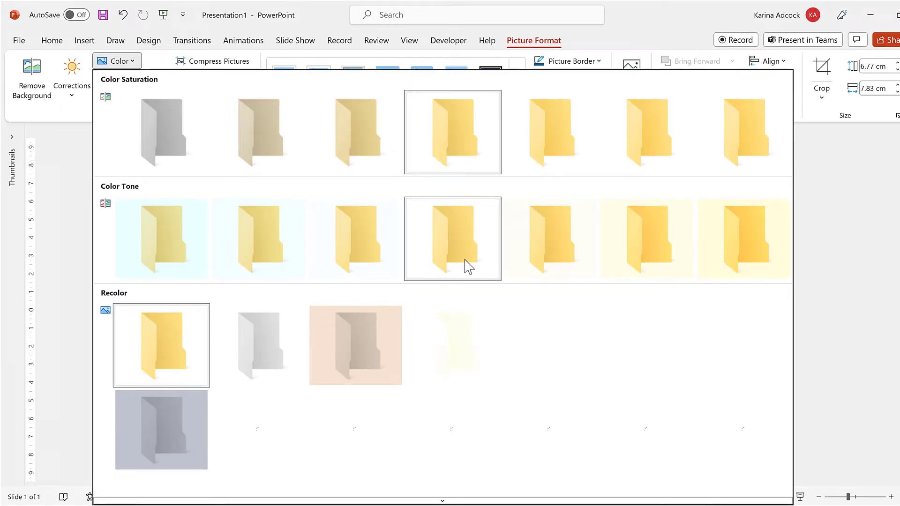
{"action": "scroll", "coordinate": [534, 281], "scroll_direction": "down", "scroll_amount": 2}
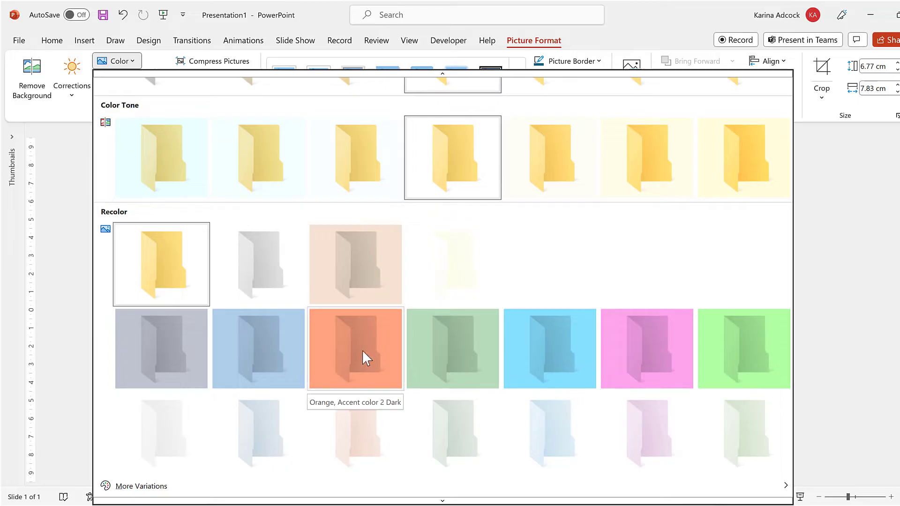
{"action": "left_click", "coordinate": [361, 350]}
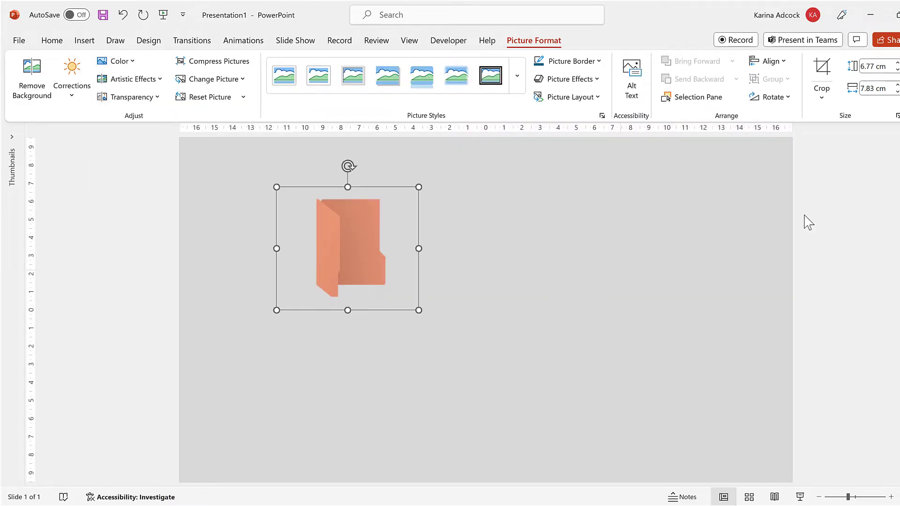
- Crop the picture to a 1:1 aspect ratio square
{"action": "left_click", "coordinate": [829, 98]}
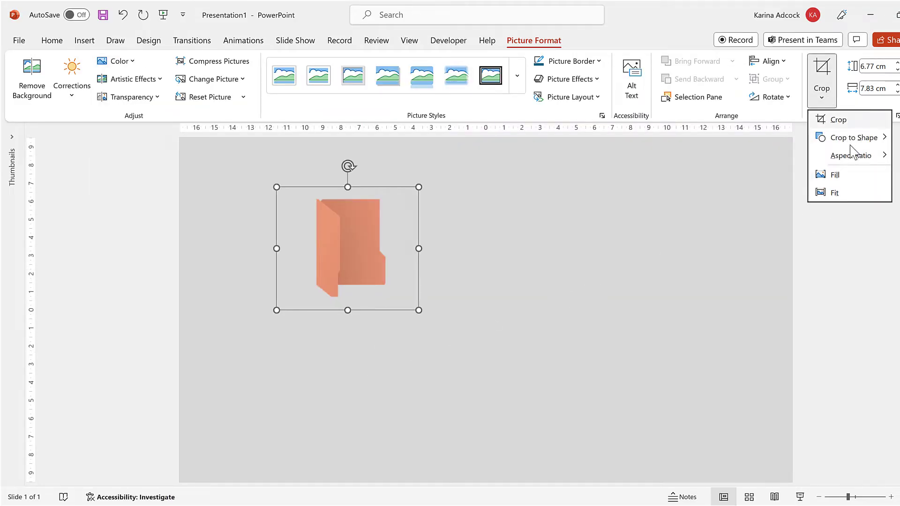
{"action": "mouse_move", "coordinate": [854, 162]}
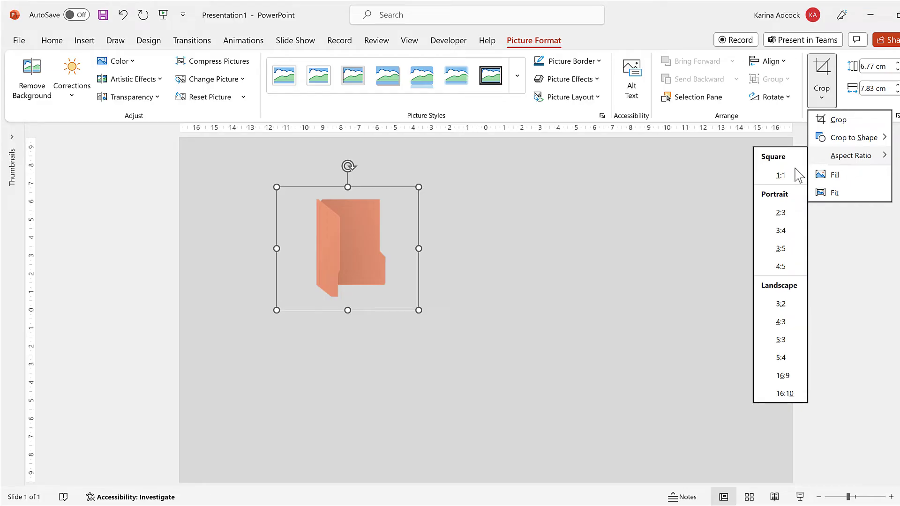
{"action": "left_click", "coordinate": [780, 175]}
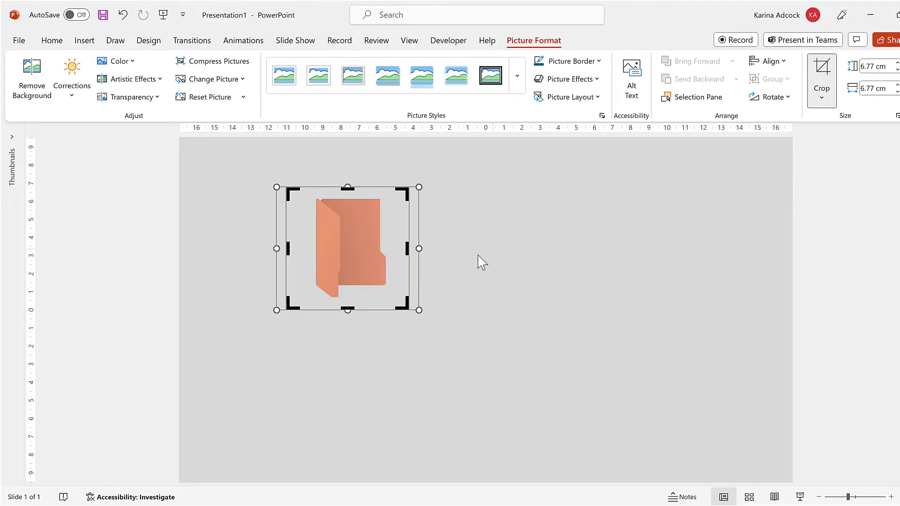
{"action": "left_click", "coordinate": [464, 220]}
- Save the folder picture as orange.png in the Desktop icons folder
{"action": "left_click", "coordinate": [333, 205]}
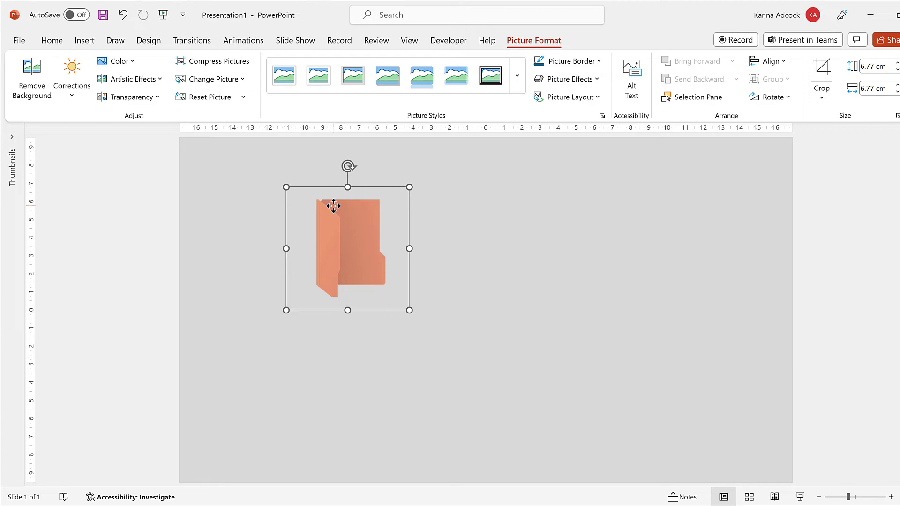
{"action": "right_click", "coordinate": [333, 206]}
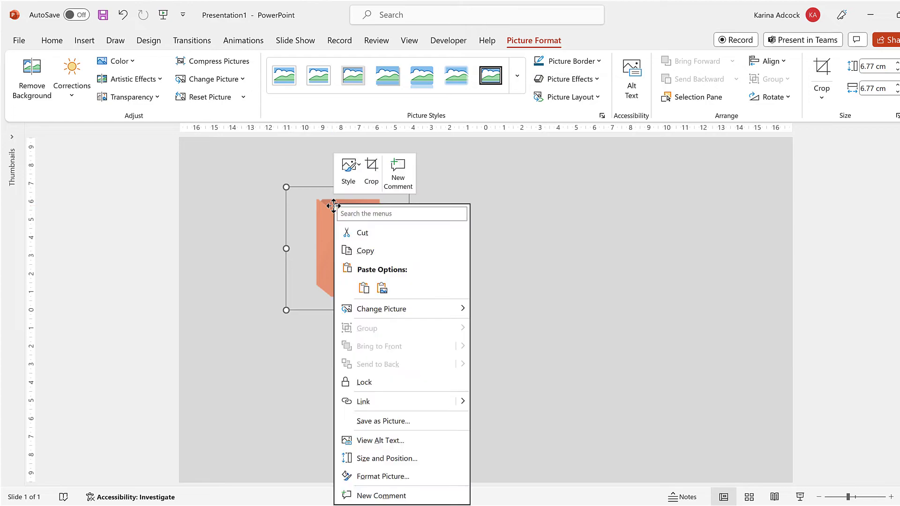
{"action": "left_click", "coordinate": [411, 420]}
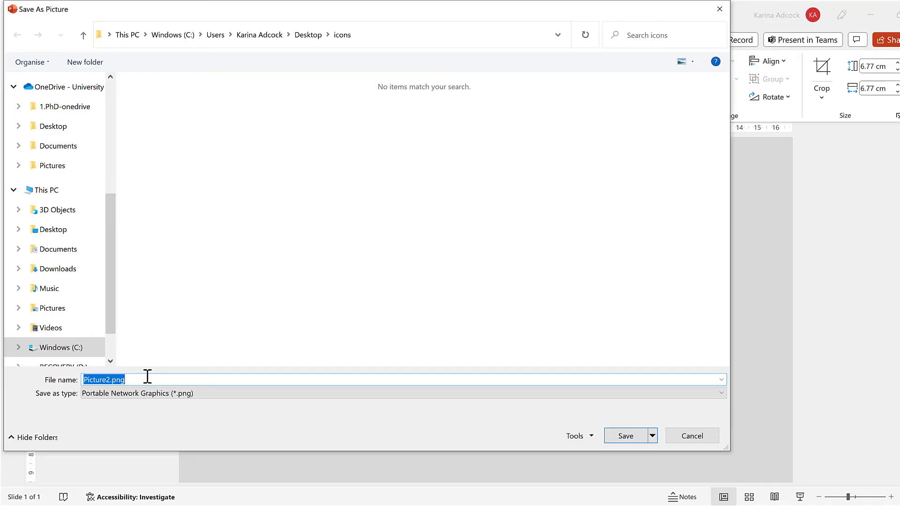
{"action": "key", "text": "BackSpace"}
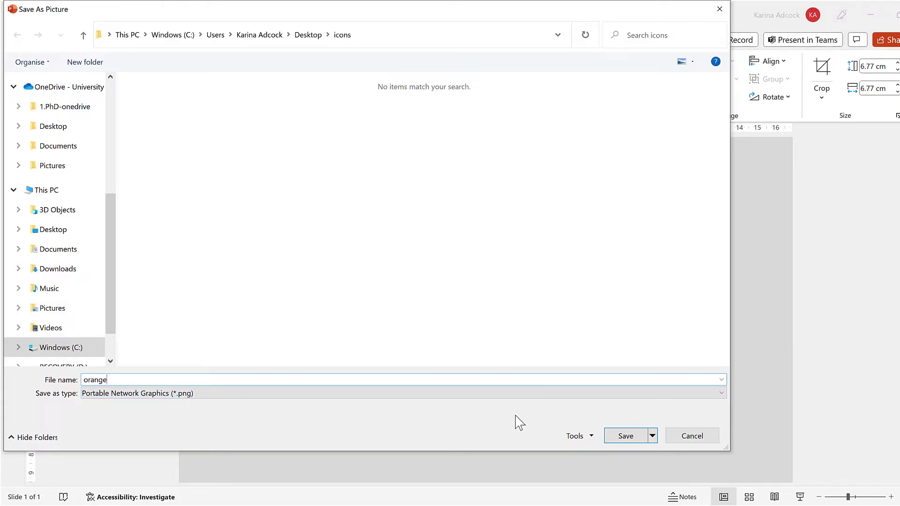
{"action": "left_click", "coordinate": [625, 436]}
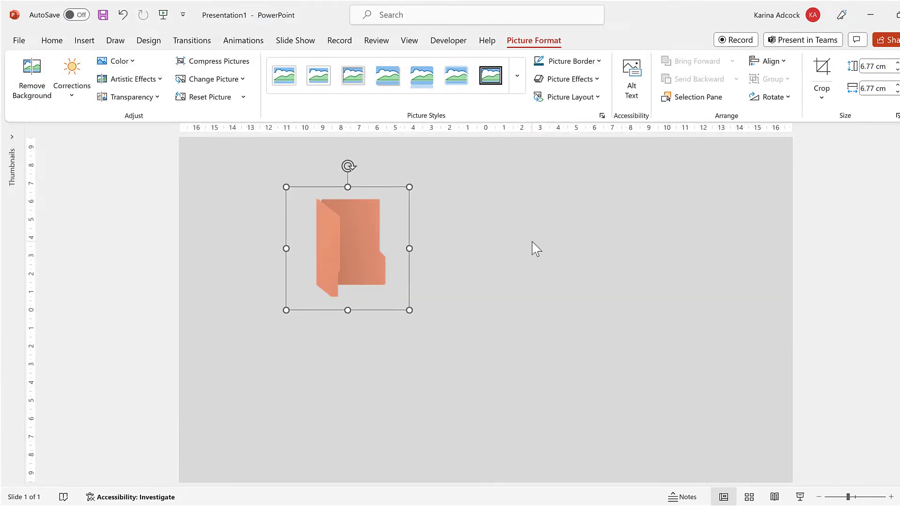
{"action": "left_click", "coordinate": [532, 242]}
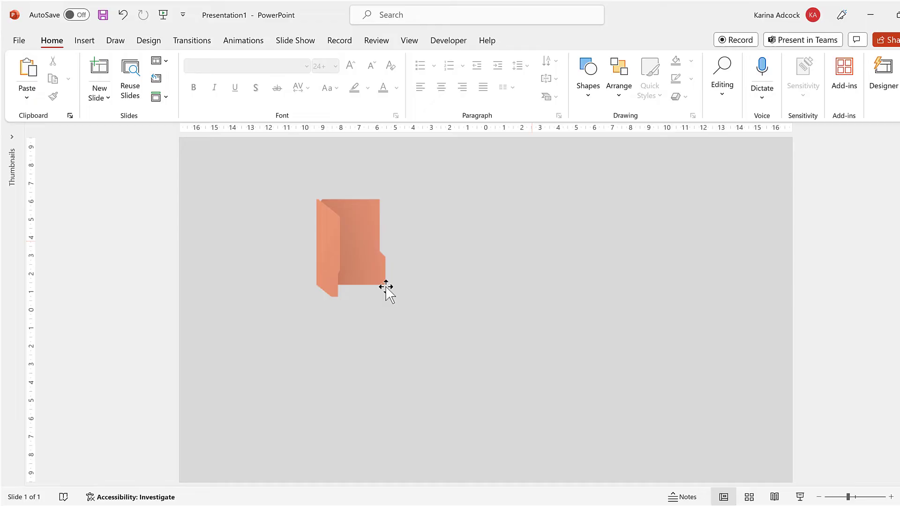
- Choose orange.png from the icons folder and upload it on ICO Convert
{"action": "key", "text": "alt+Tab"}
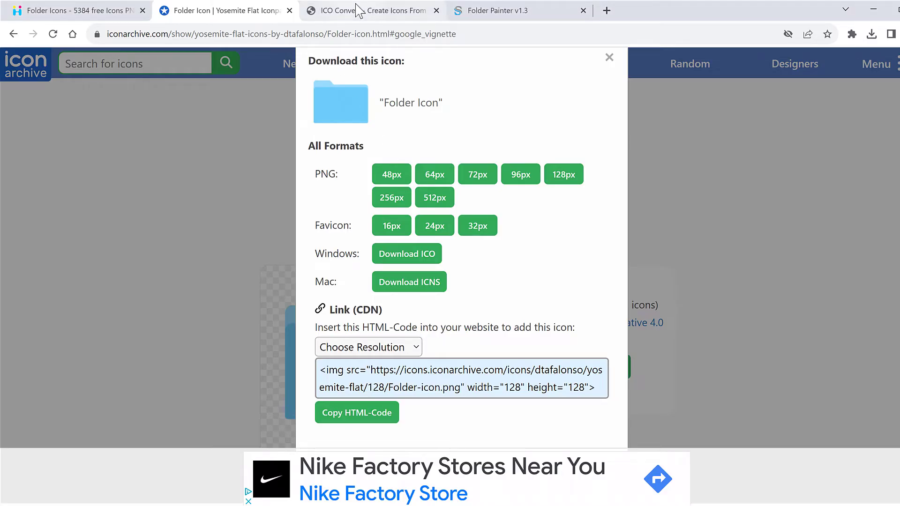
{"action": "left_click", "coordinate": [368, 10]}
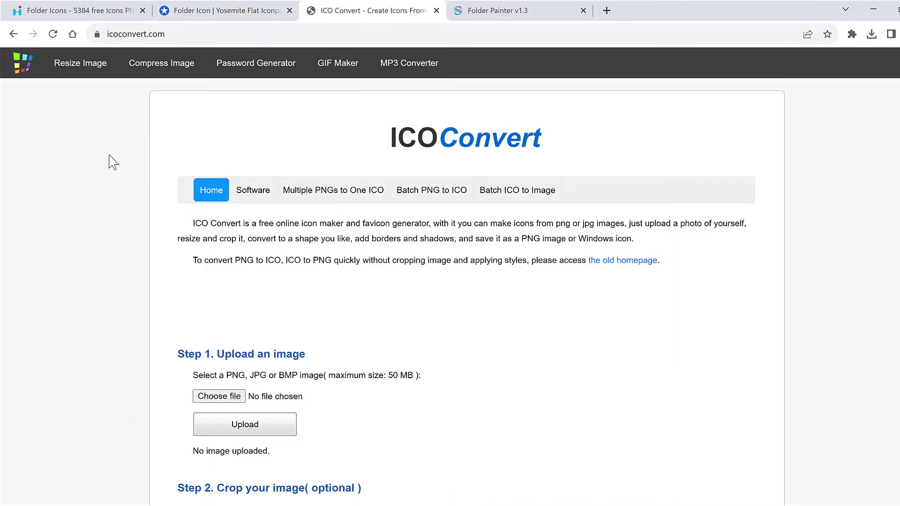
{"action": "scroll", "coordinate": [113, 161], "scroll_direction": "down", "scroll_amount": 1}
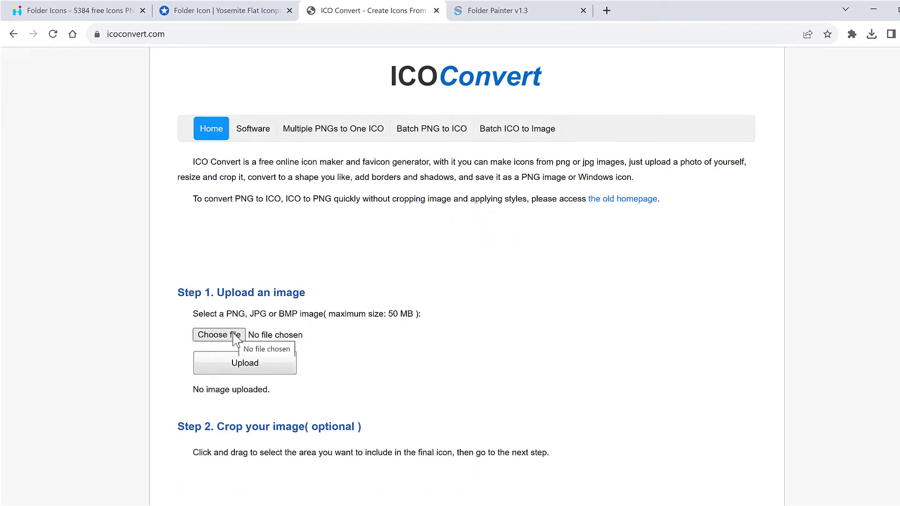
{"action": "left_click", "coordinate": [235, 337]}
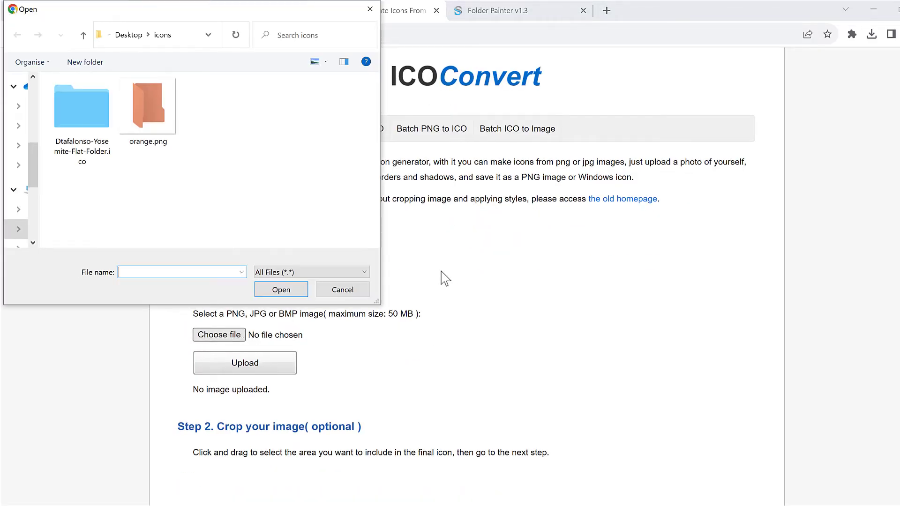
{"action": "left_click", "coordinate": [165, 124]}
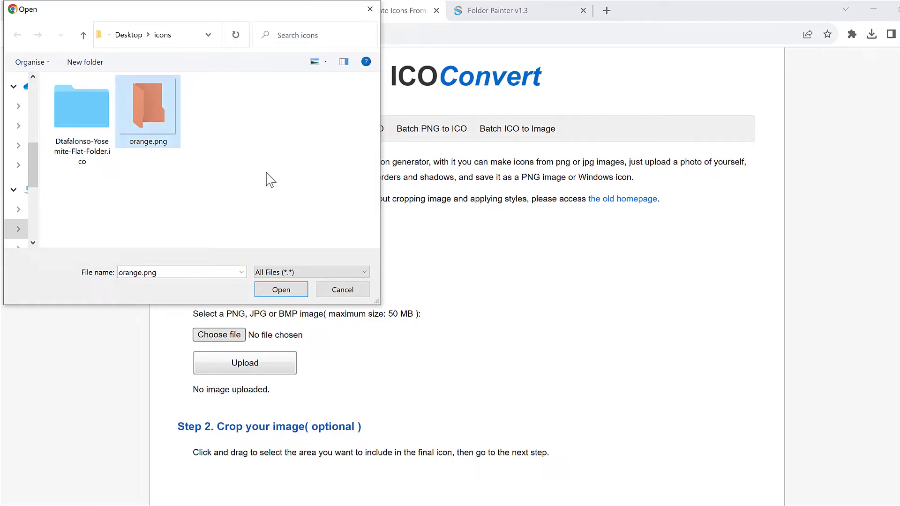
{"action": "left_click", "coordinate": [281, 289]}
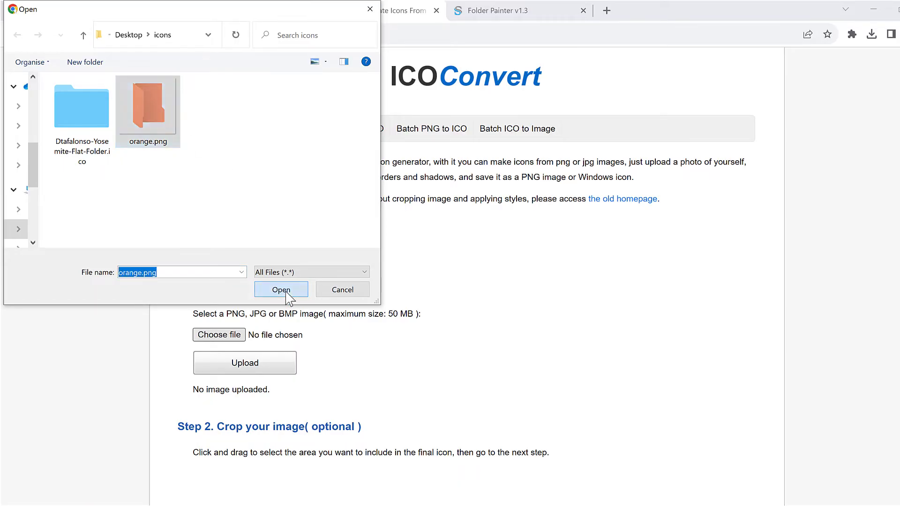
{"action": "scroll", "coordinate": [452, 296], "scroll_direction": "down", "scroll_amount": 1}
{"action": "left_click", "coordinate": [272, 310]}
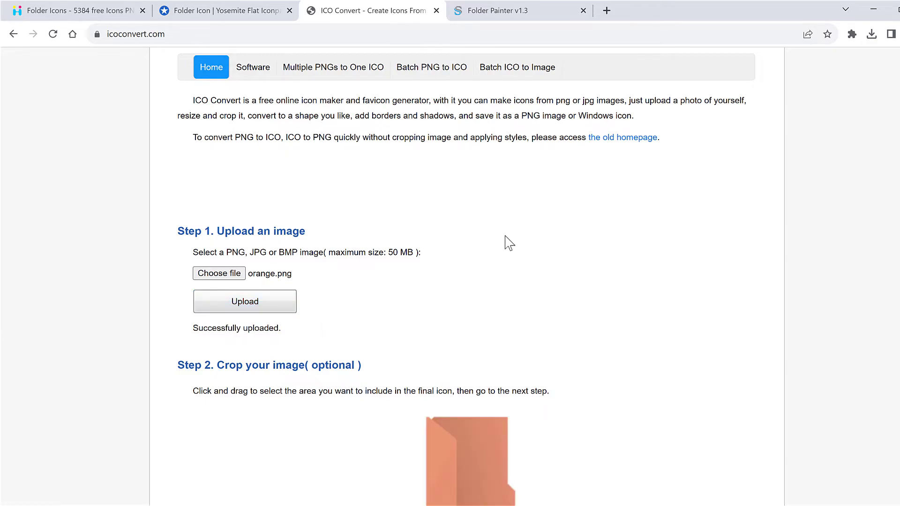
- Convert the image to ICO and save orange_amC_icon.ico into Desktop\icons
{"action": "scroll", "coordinate": [508, 241], "scroll_direction": "down", "scroll_amount": 4}
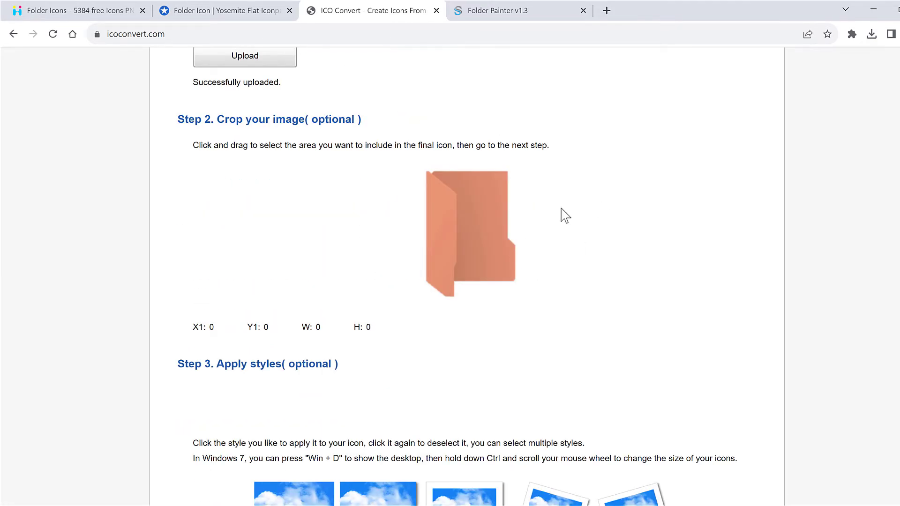
{"action": "scroll", "coordinate": [565, 216], "scroll_direction": "down", "scroll_amount": 6}
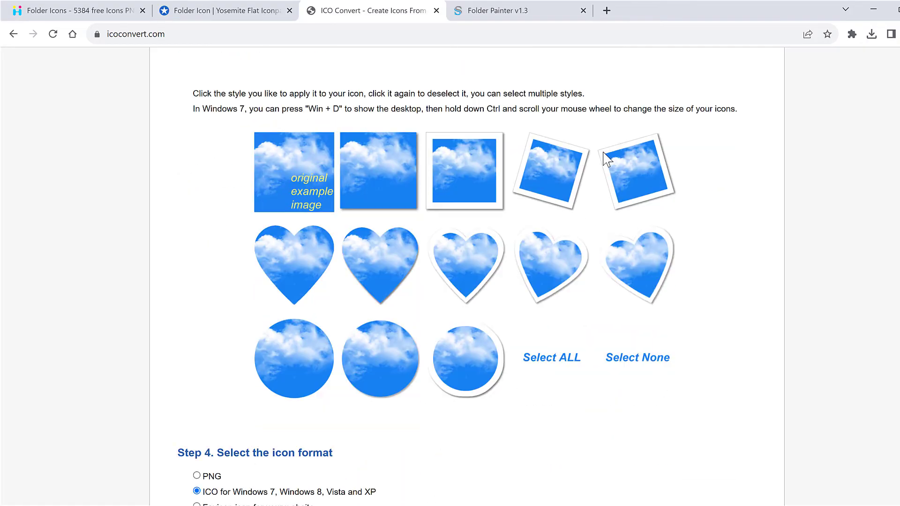
{"action": "scroll", "coordinate": [604, 159], "scroll_direction": "down", "scroll_amount": 4}
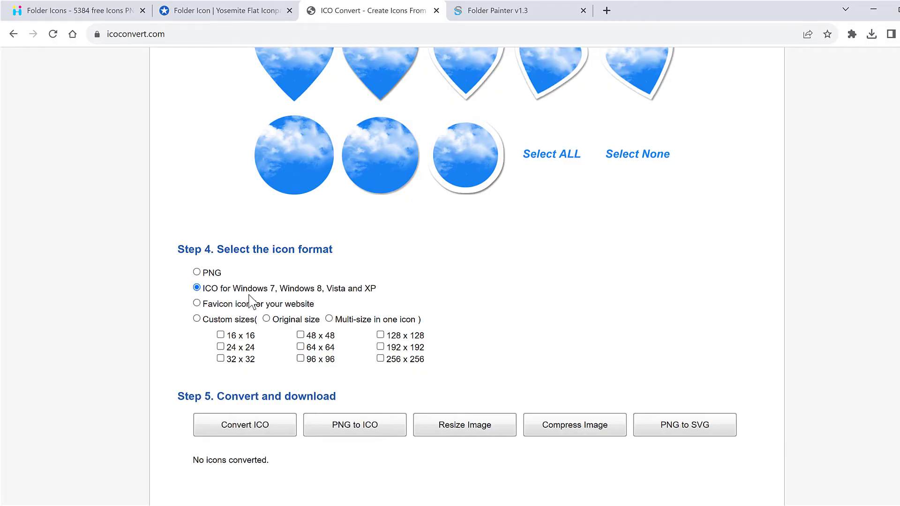
{"action": "scroll", "coordinate": [249, 312], "scroll_direction": "down", "scroll_amount": 1}
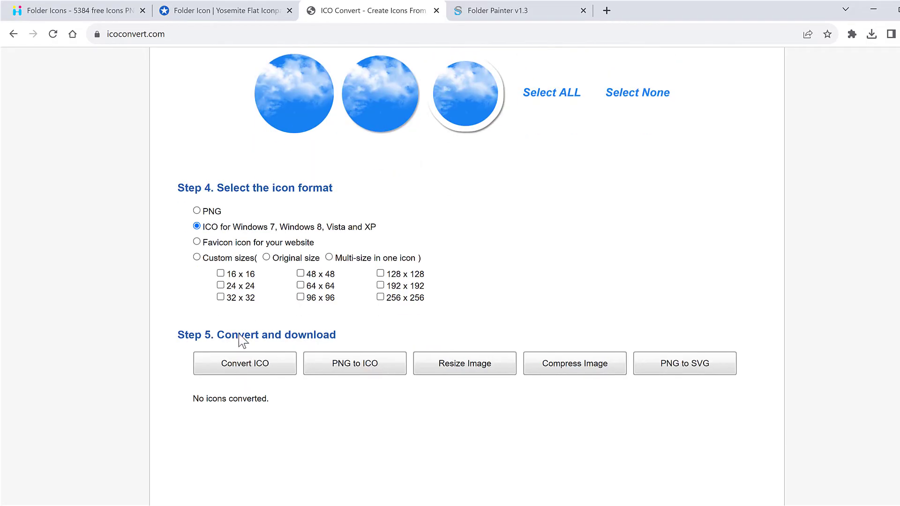
{"action": "left_click", "coordinate": [237, 372]}
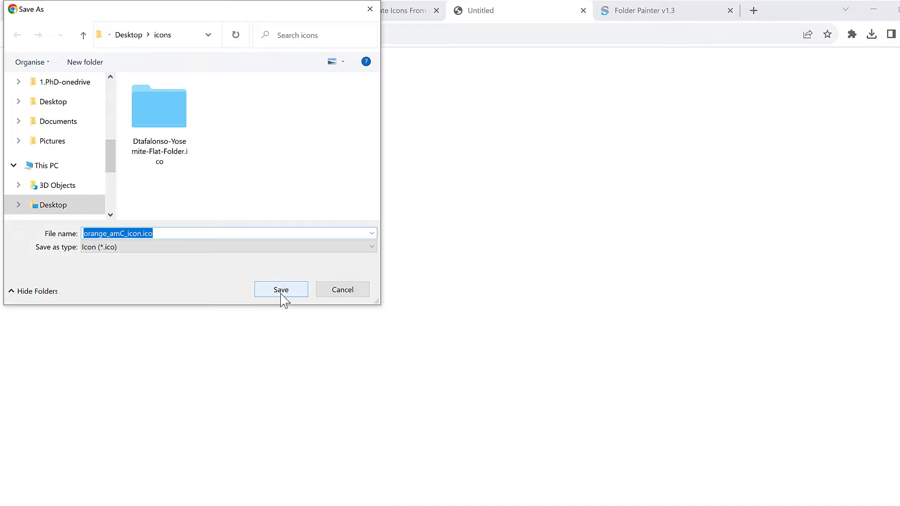
{"action": "left_click", "coordinate": [281, 294]}
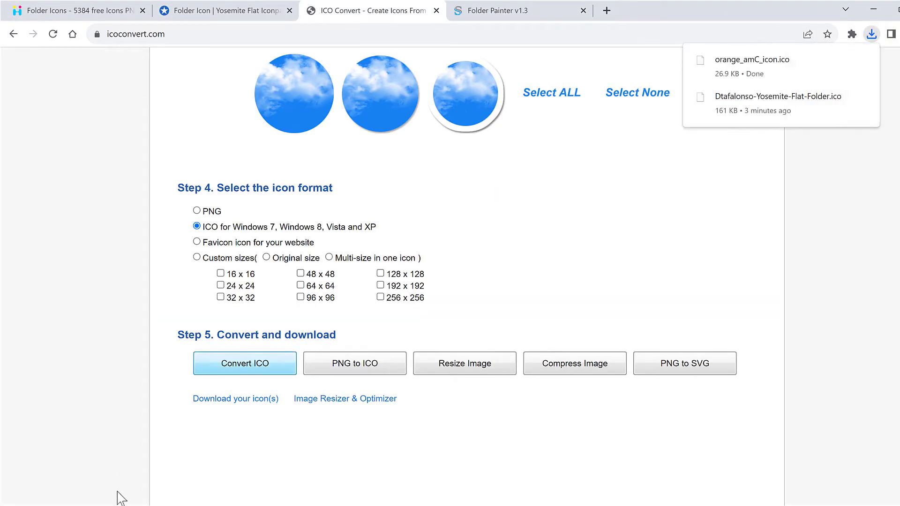
- Set orange_amC_icon.ico from the icons folder as the Orange folder's icon
{"action": "key", "text": "alt+Tab"}
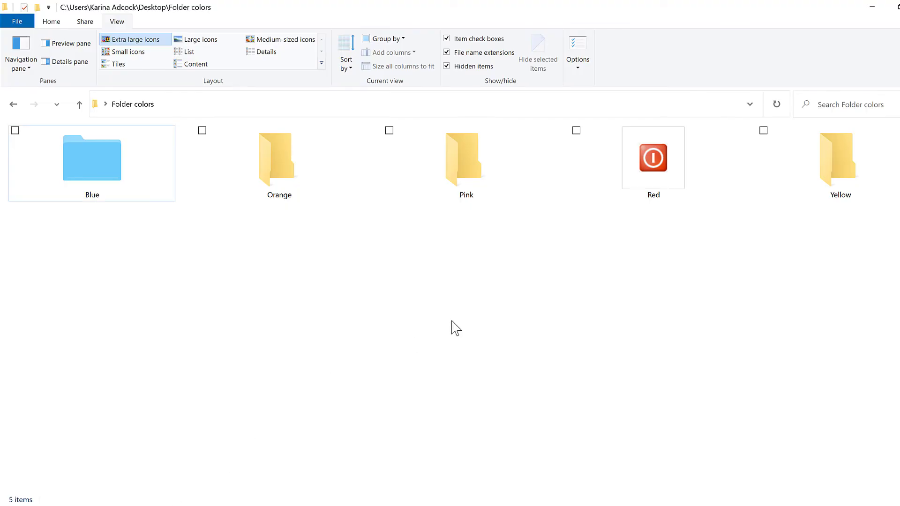
{"action": "left_click", "coordinate": [276, 151]}
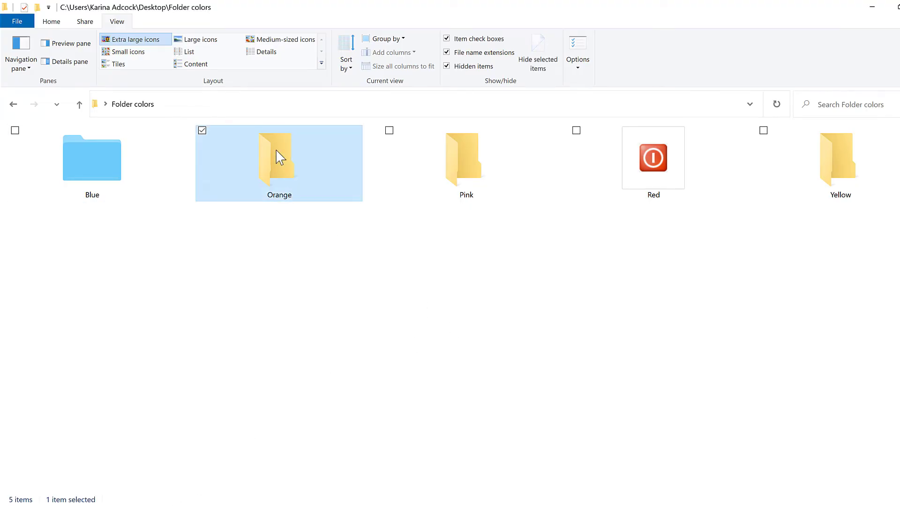
{"action": "right_click", "coordinate": [277, 151]}
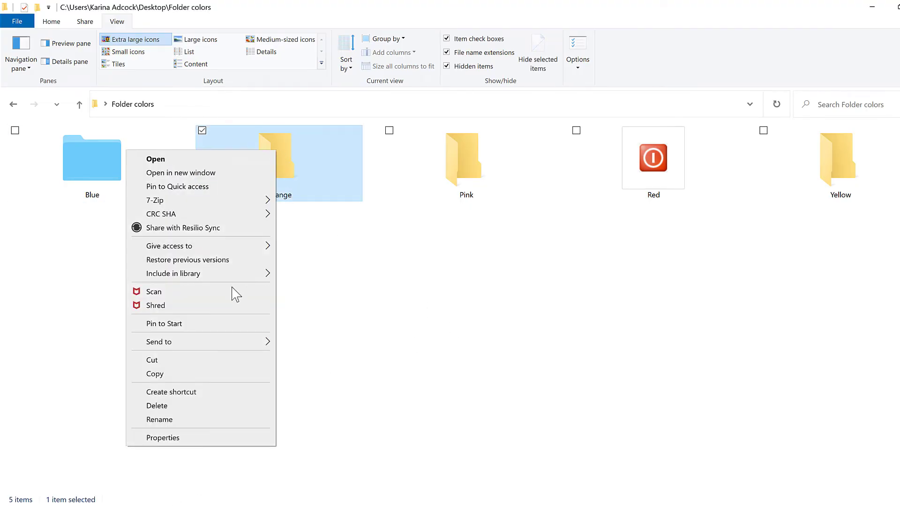
{"action": "left_click", "coordinate": [216, 439]}
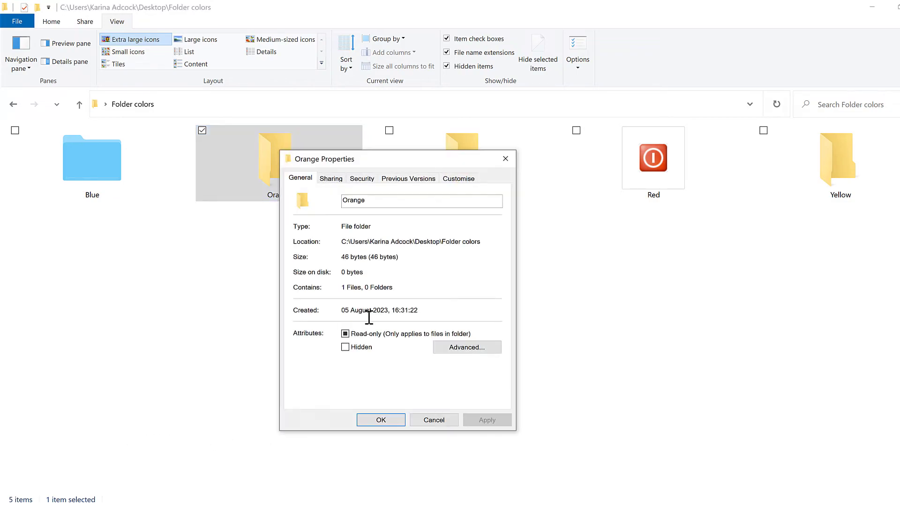
{"action": "left_click", "coordinate": [458, 179]}
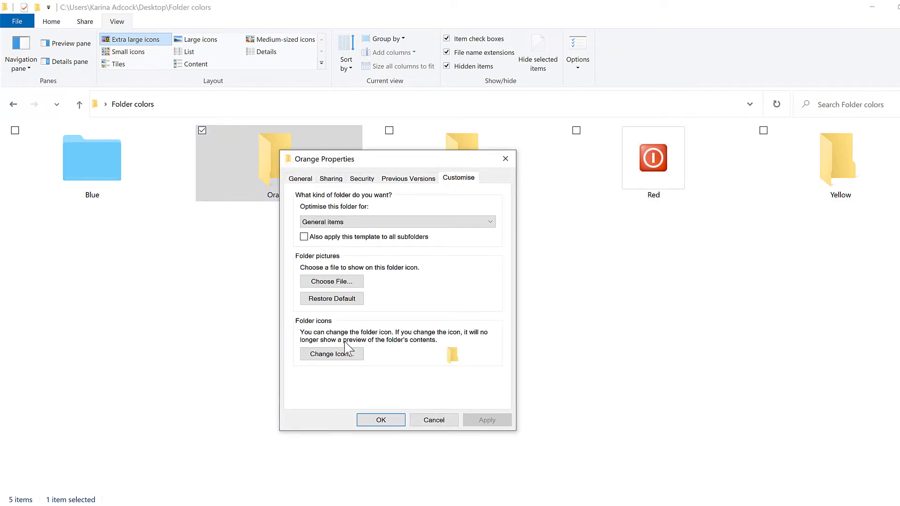
{"action": "left_click", "coordinate": [342, 355]}
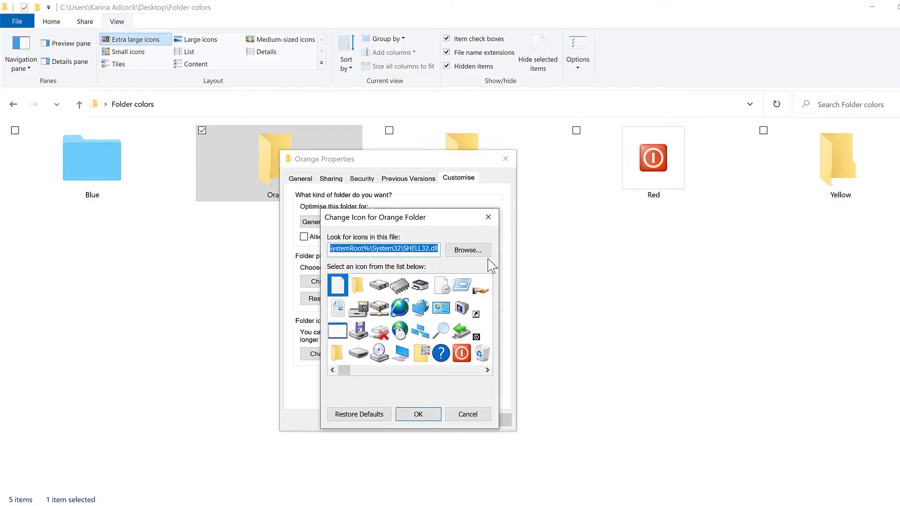
{"action": "left_click", "coordinate": [482, 253]}
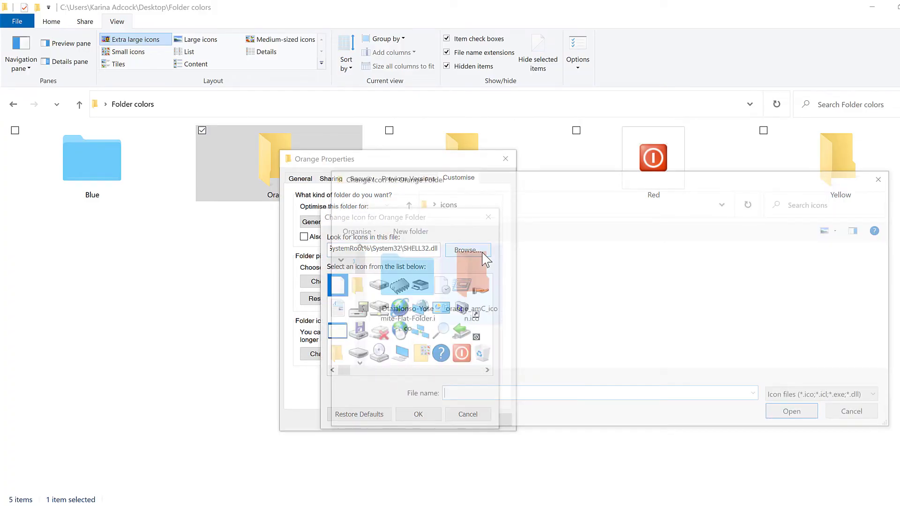
{"action": "left_click", "coordinate": [472, 271]}
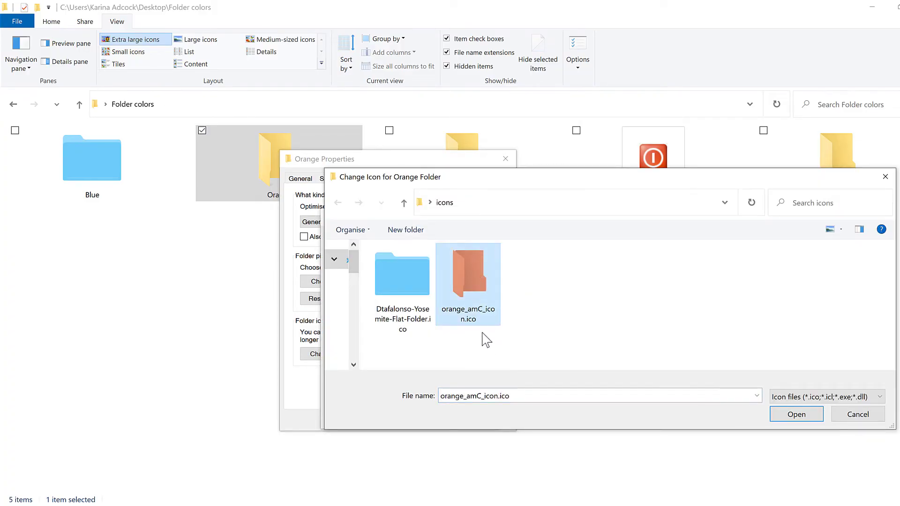
{"action": "left_click", "coordinate": [790, 415]}
{"action": "left_click", "coordinate": [419, 413]}
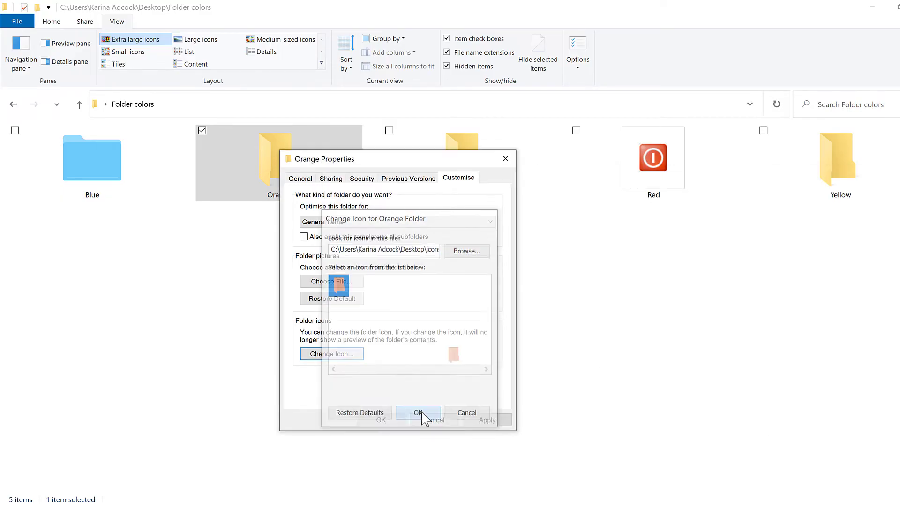
{"action": "left_click", "coordinate": [377, 420]}
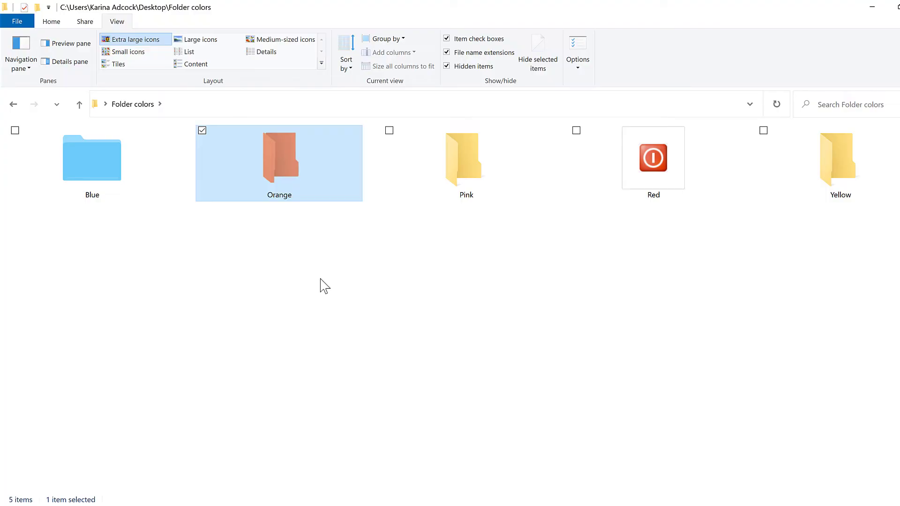
{"action": "left_click", "coordinate": [325, 285]}
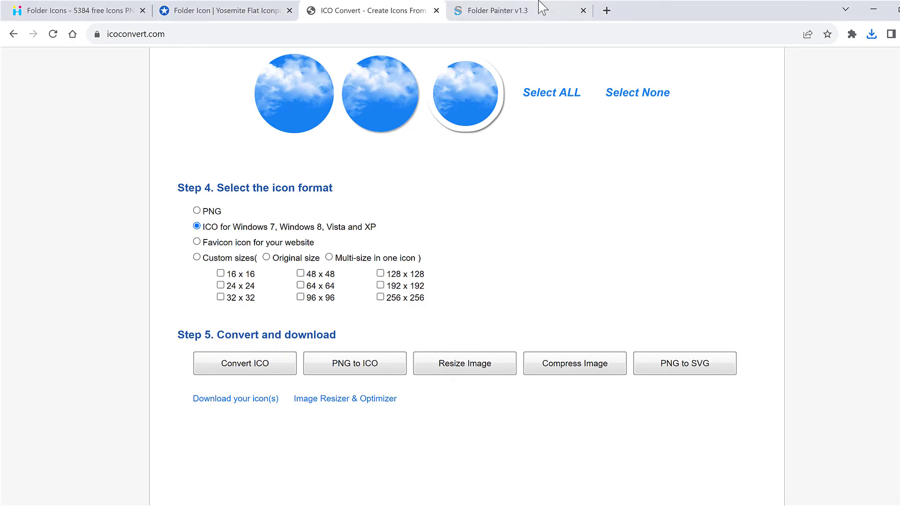
- Download FolderPainter.zip from the Sordum Folder Painter v1.3 page into Desktop\icons
{"action": "left_click", "coordinate": [538, 10]}
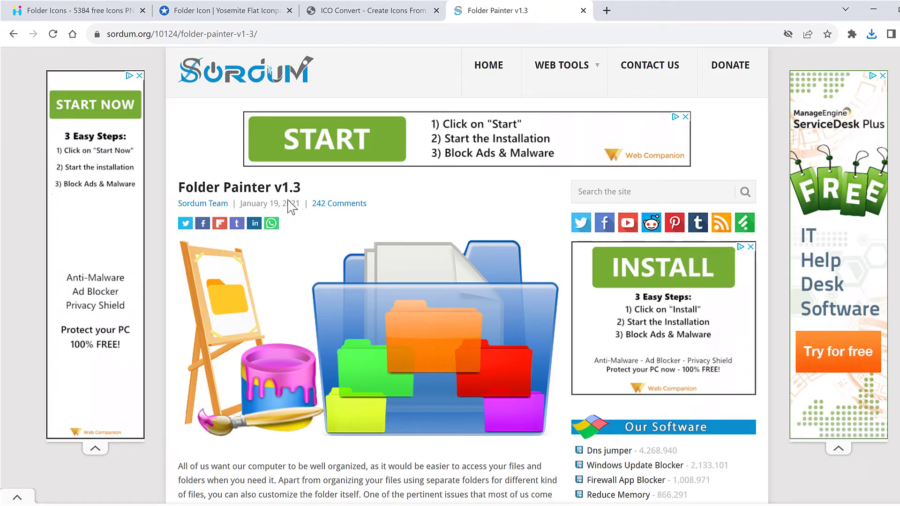
{"action": "scroll", "coordinate": [454, 214], "scroll_direction": "down", "scroll_amount": 15}
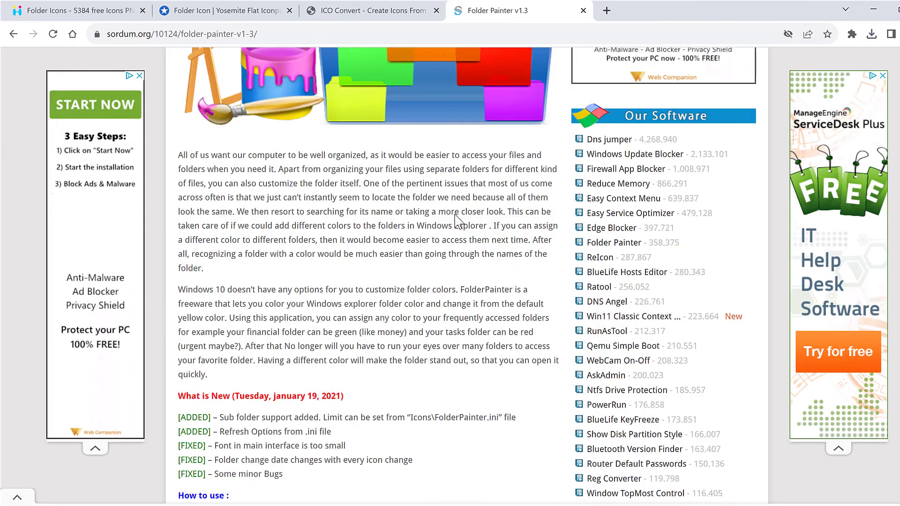
{"action": "scroll", "coordinate": [467, 252], "scroll_direction": "down", "scroll_amount": 20}
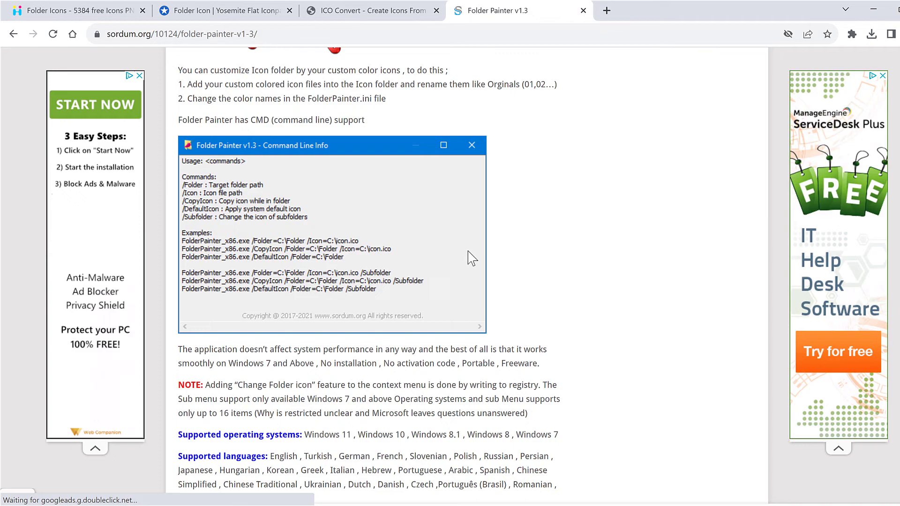
{"action": "scroll", "coordinate": [472, 259], "scroll_direction": "down", "scroll_amount": 4}
{"action": "scroll", "coordinate": [472, 258], "scroll_direction": "up", "scroll_amount": 5}
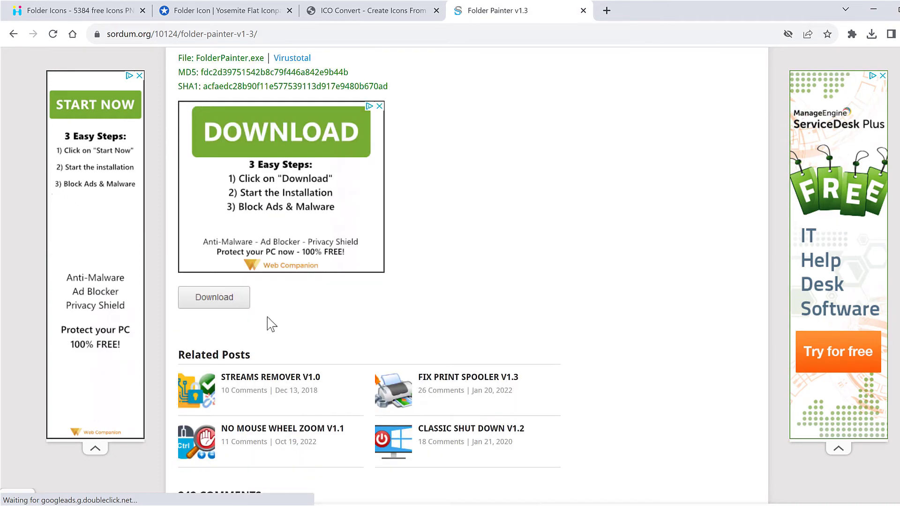
{"action": "left_click", "coordinate": [227, 300]}
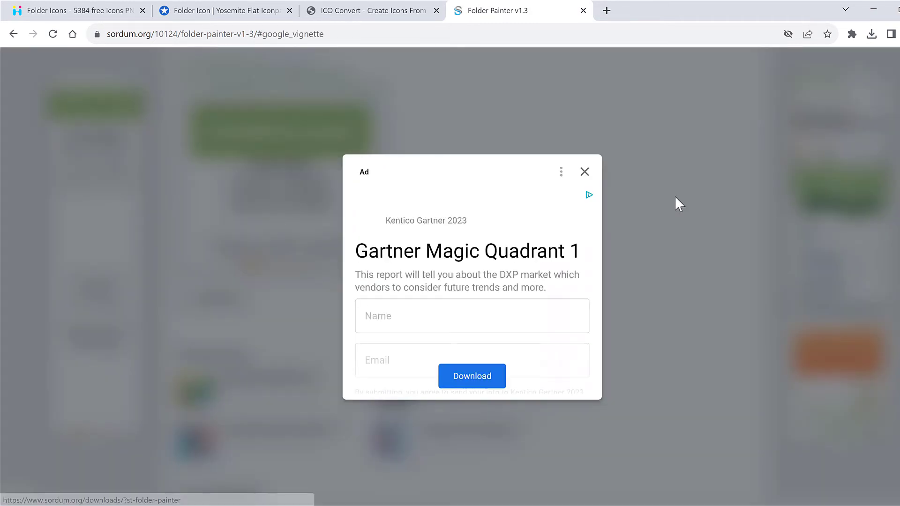
{"action": "left_click", "coordinate": [584, 172]}
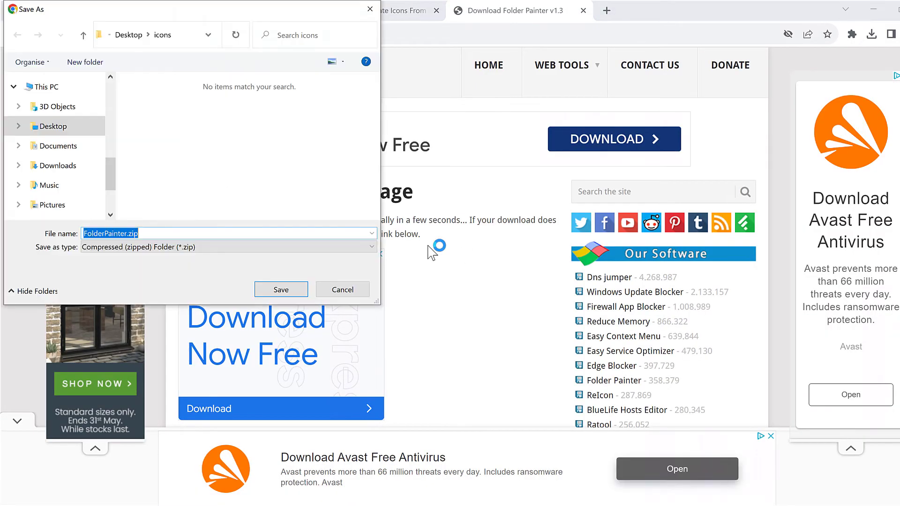
{"action": "left_click", "coordinate": [287, 291]}
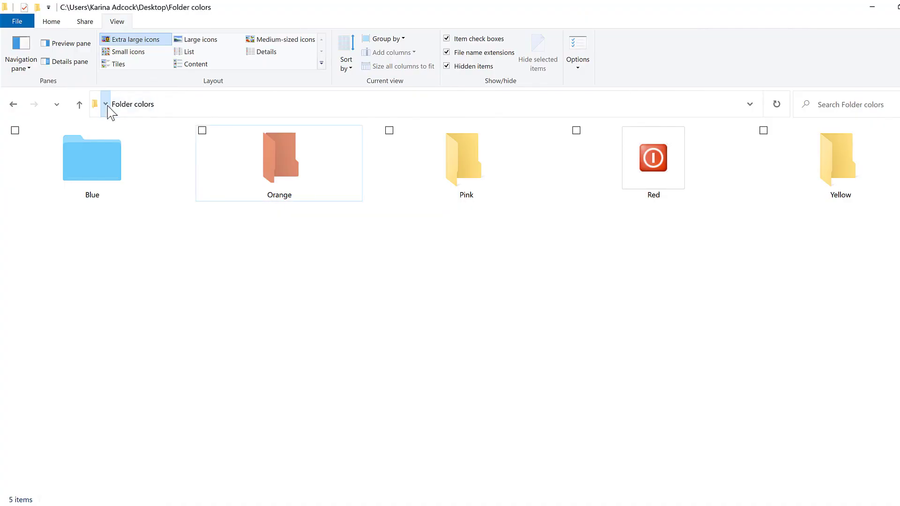
- In the icons folder, extract FolderPainter.zip into the suggested FolderPainter folder
{"action": "left_click", "coordinate": [106, 104]}
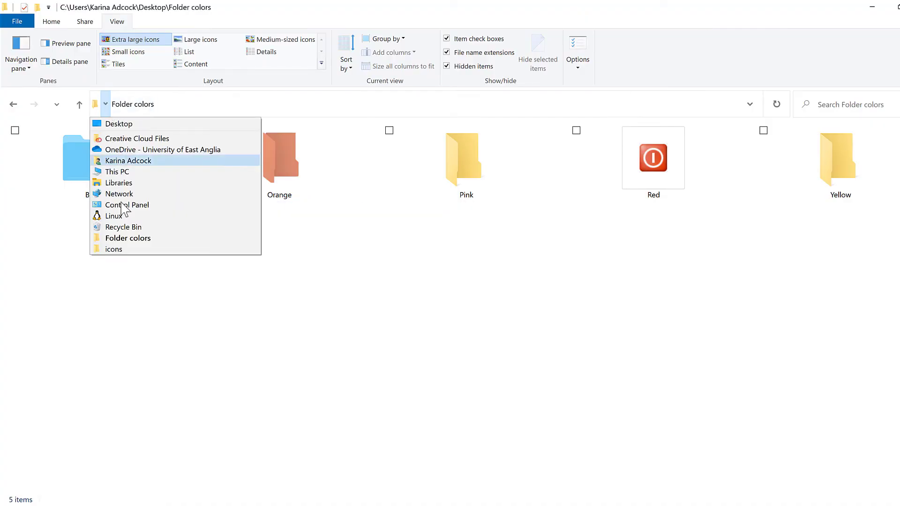
{"action": "left_click", "coordinate": [132, 249]}
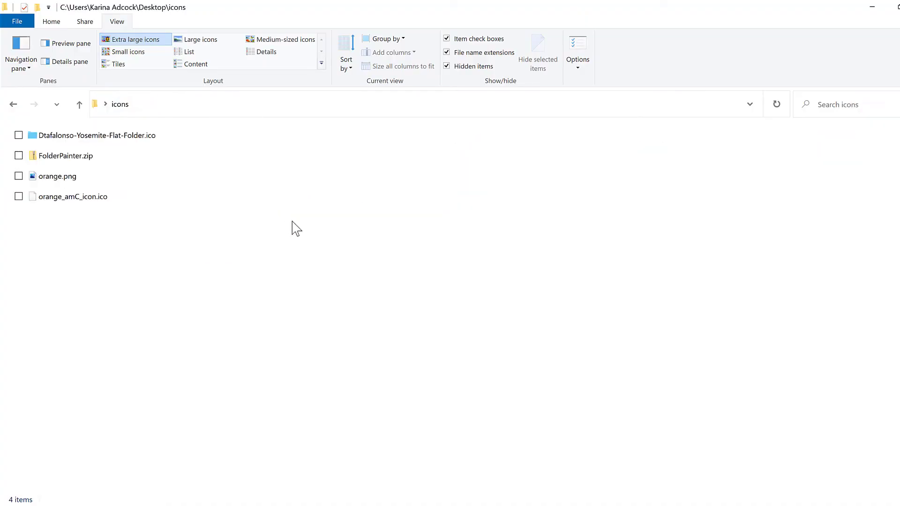
{"action": "left_click", "coordinate": [65, 163]}
{"action": "right_click", "coordinate": [68, 159]}
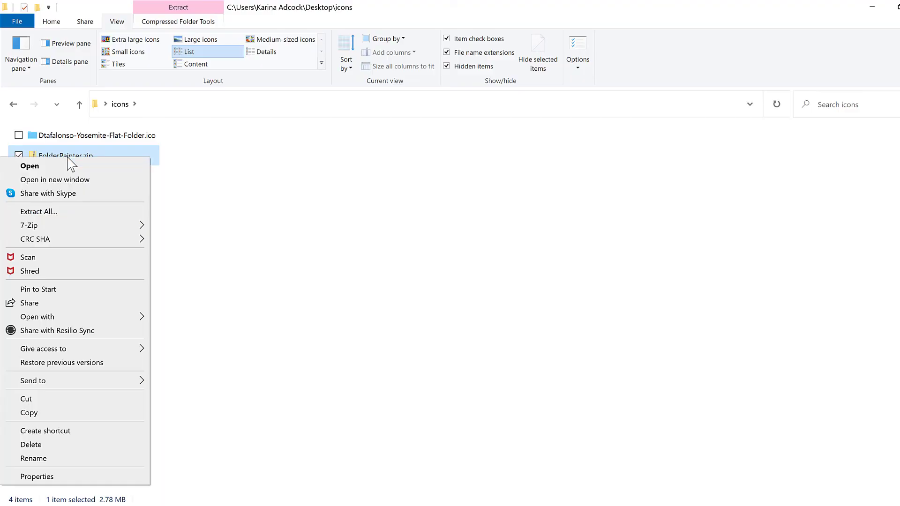
{"action": "left_click", "coordinate": [68, 213]}
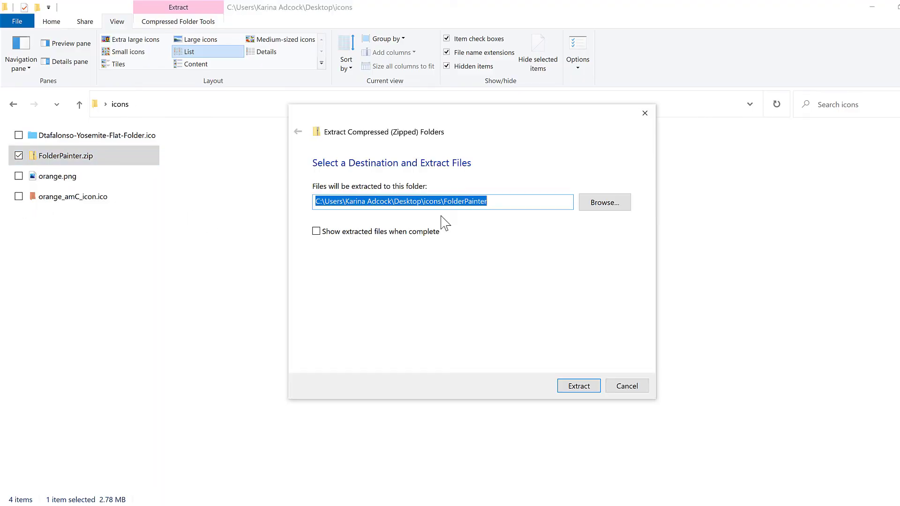
{"action": "left_click", "coordinate": [581, 388]}
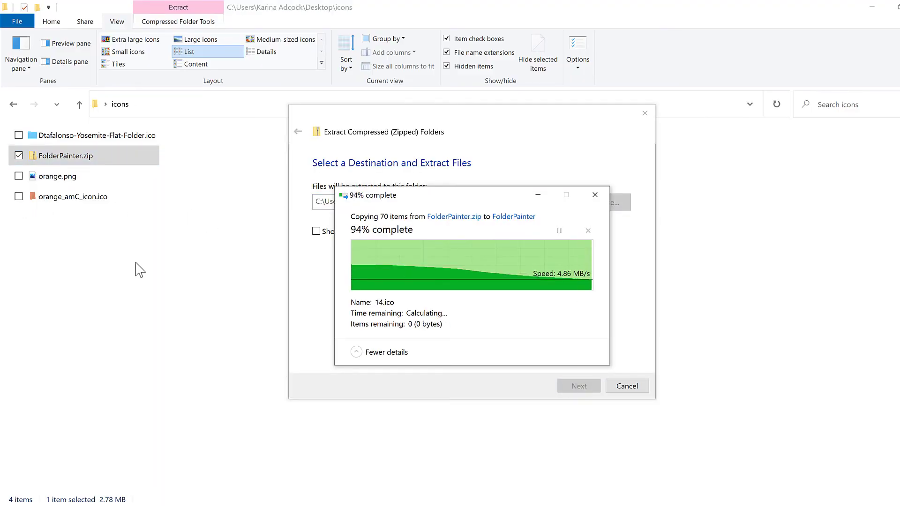
- Open the inner FolderPainter\FolderPainter folder and launch FolderPainter.exe
{"action": "left_click", "coordinate": [72, 139]}
{"action": "double_click", "coordinate": [71, 140]}
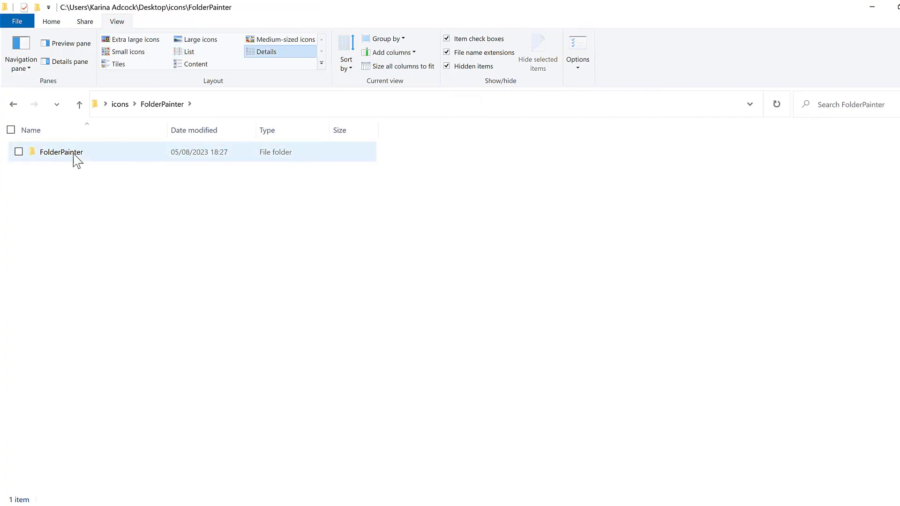
{"action": "double_click", "coordinate": [75, 159]}
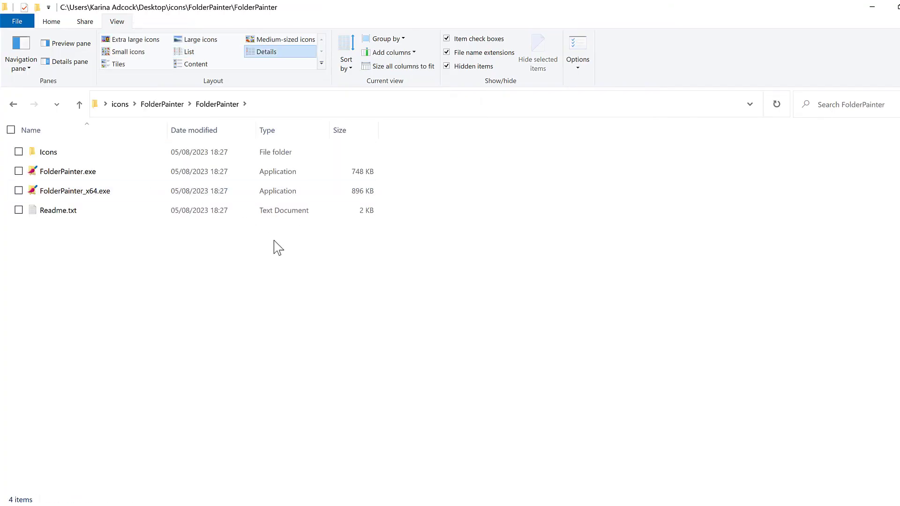
{"action": "double_click", "coordinate": [81, 177]}
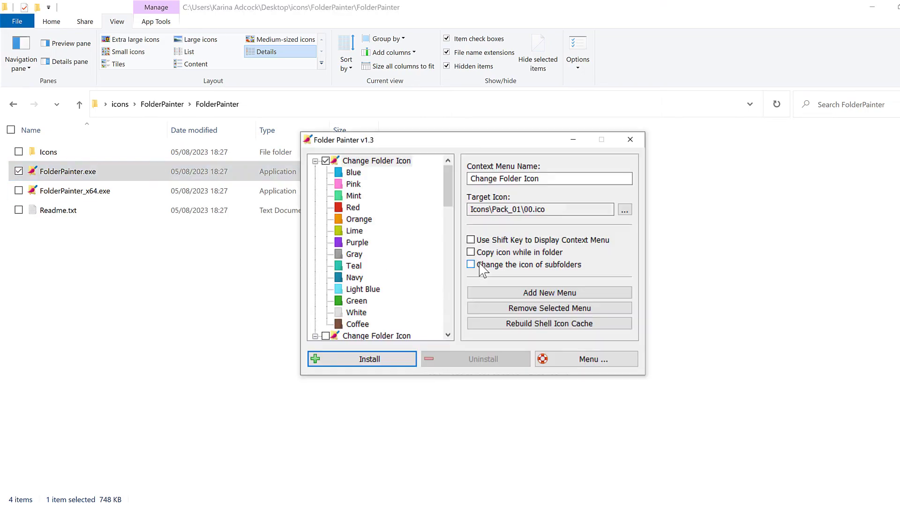
- Install only the colour-named Change Folder Icon menu with 'Use Shift Key to Display Context Menu', then close Folder Painter
{"action": "left_click_drag", "start_coordinate": [449, 189], "coordinate": [449, 314]}
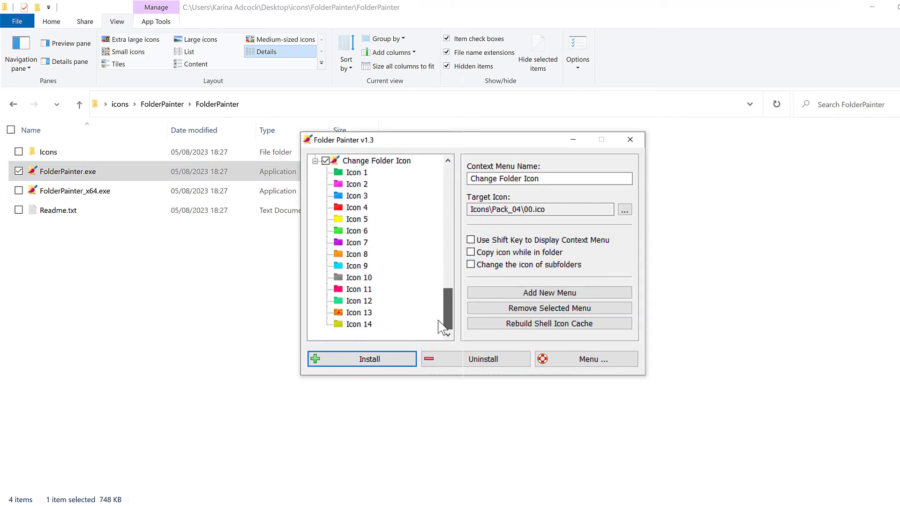
{"action": "left_click", "coordinate": [334, 161]}
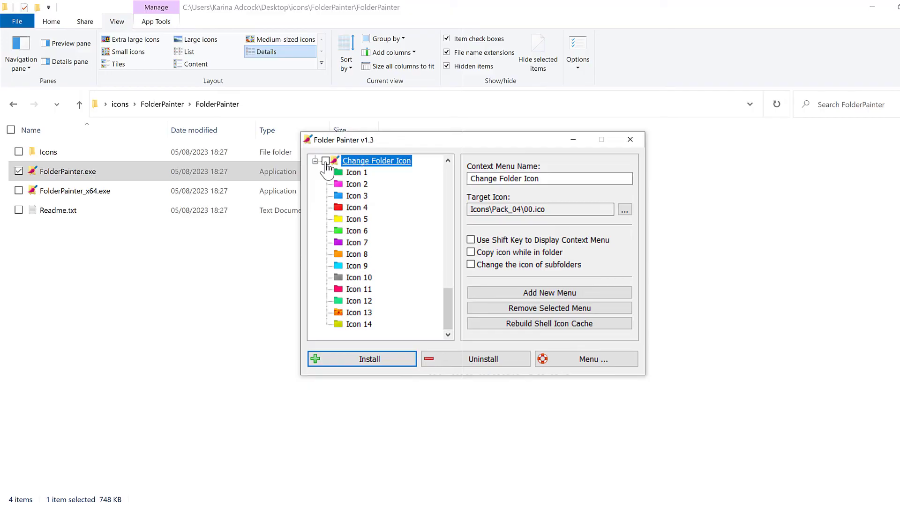
{"action": "left_click", "coordinate": [325, 160]}
{"action": "left_click_drag", "start_coordinate": [448, 307], "coordinate": [453, 163]}
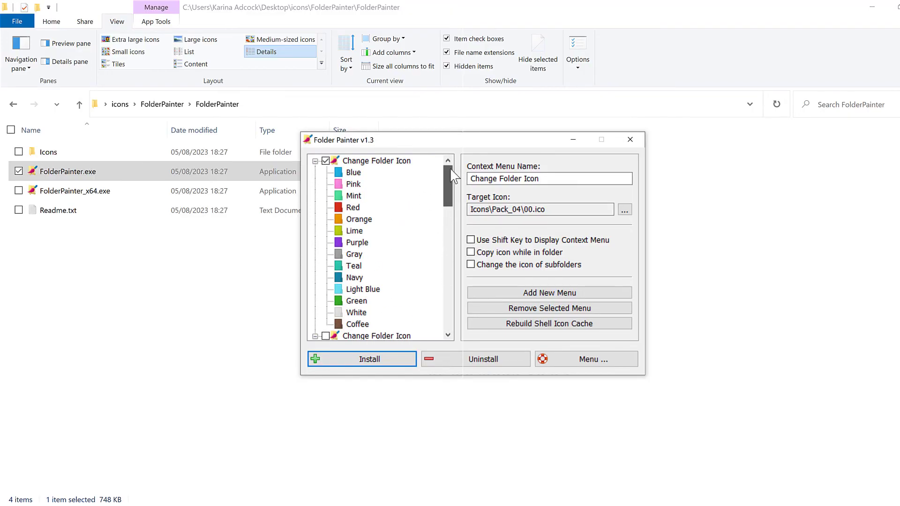
{"action": "left_click", "coordinate": [471, 240]}
{"action": "left_click", "coordinate": [382, 364]}
{"action": "left_click", "coordinate": [629, 139]}
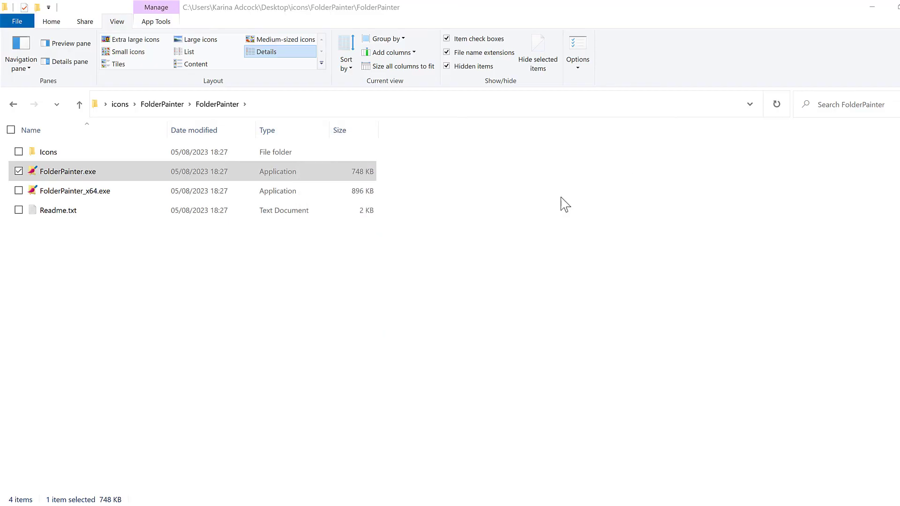
- In Folder colors, give the Pink folder the Pink icon via the Shift context menu's Change Folder Icon
{"action": "left_click", "coordinate": [105, 103]}
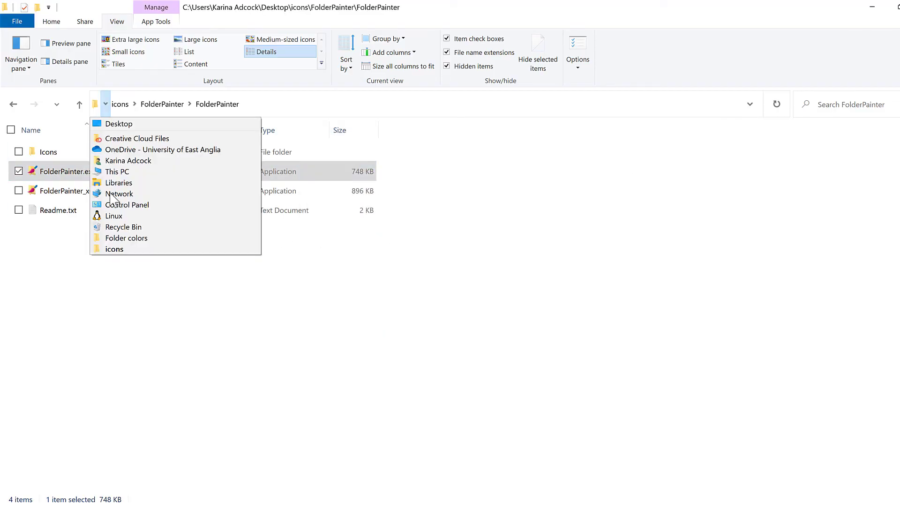
{"action": "left_click", "coordinate": [124, 238]}
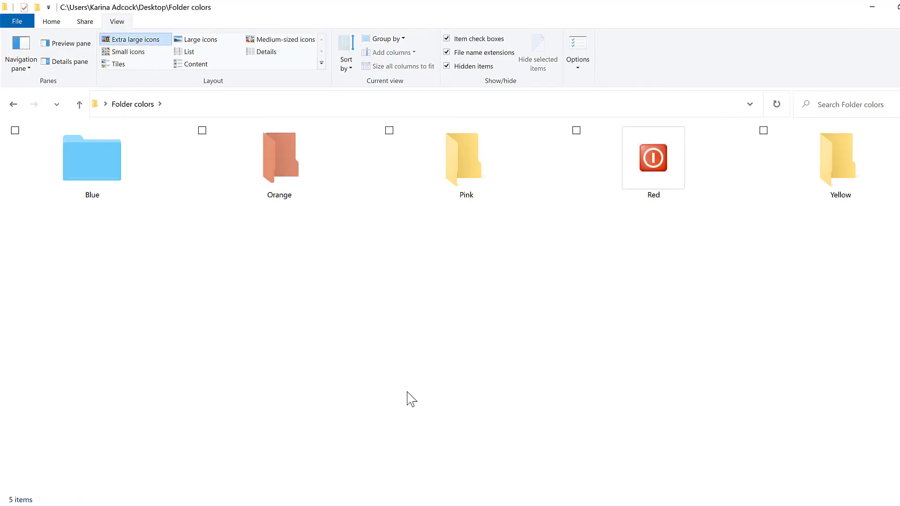
{"action": "left_click", "coordinate": [443, 148]}
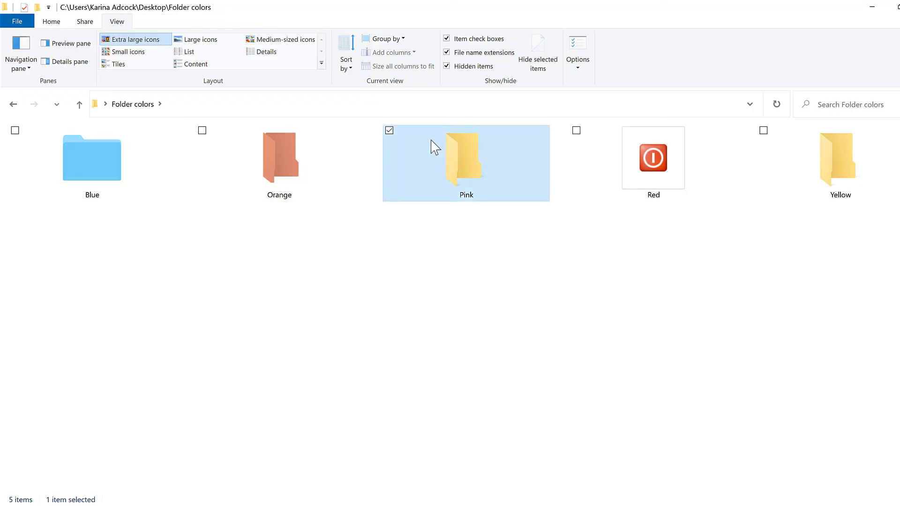
{"action": "key", "text": "shift"}
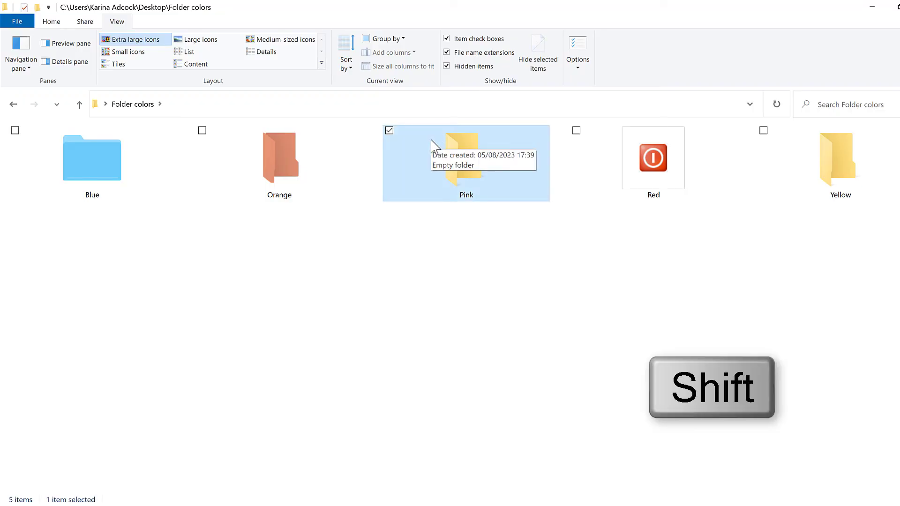
{"action": "right_click", "coordinate": [431, 140], "text": "shift"}
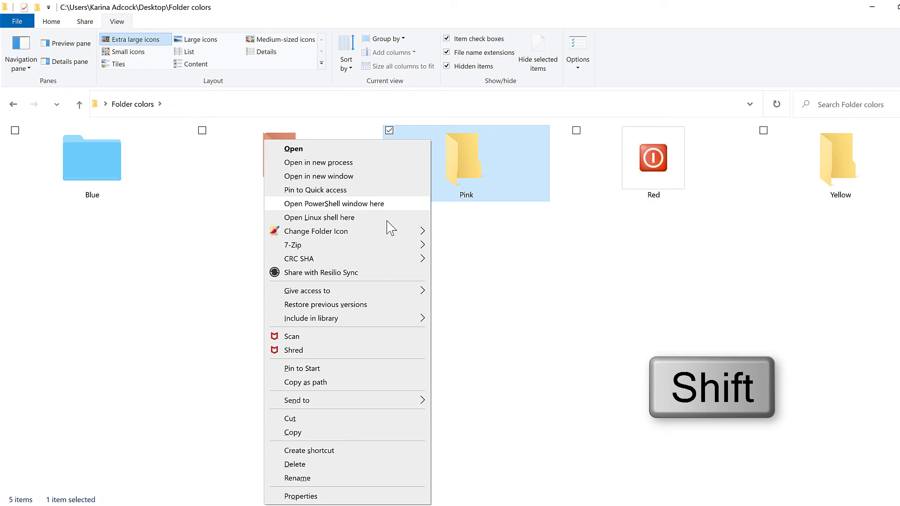
{"action": "mouse_move", "coordinate": [388, 231]}
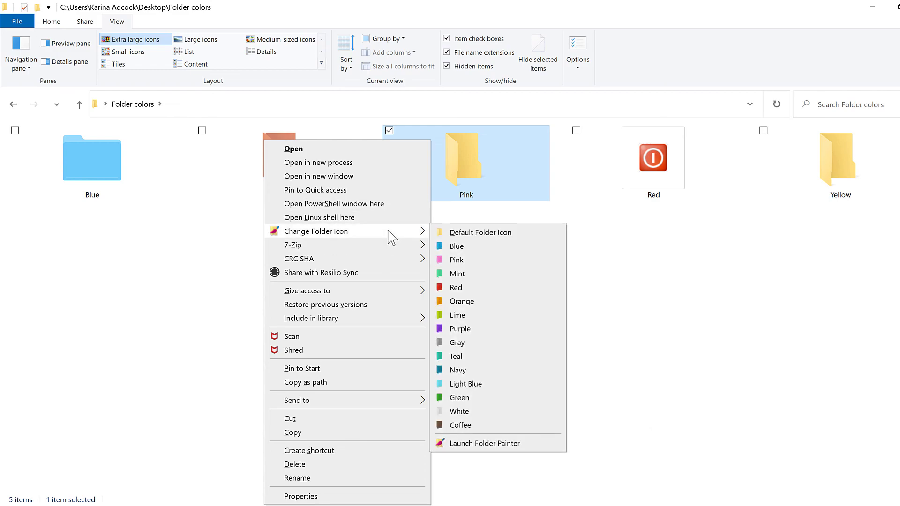
{"action": "left_click", "coordinate": [491, 264]}
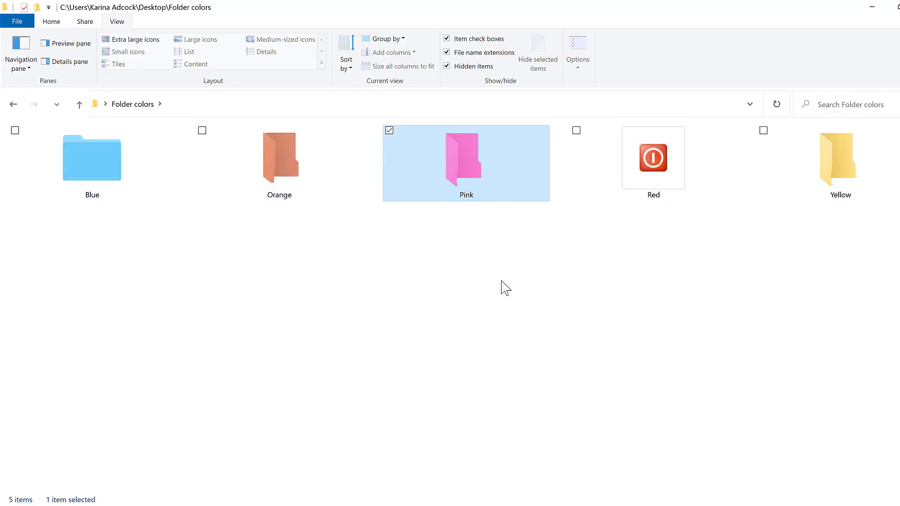
{"action": "left_click", "coordinate": [450, 269]}
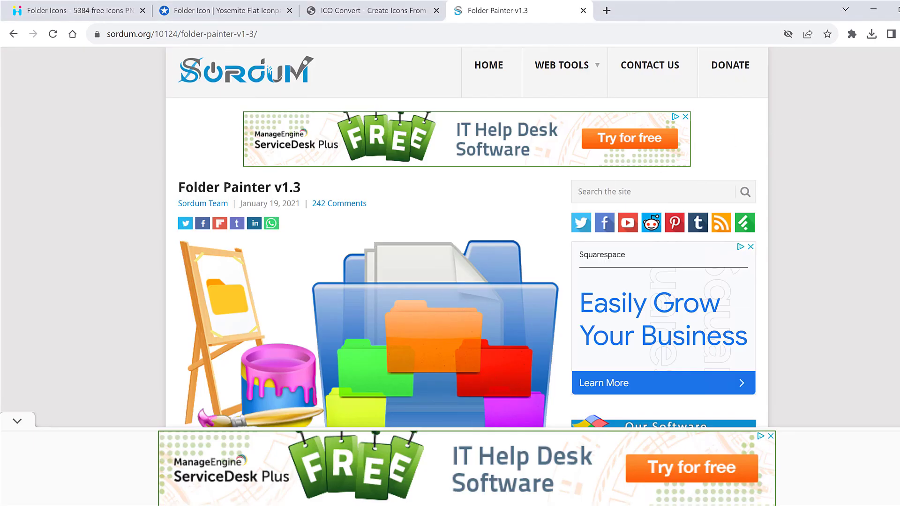
- Open the Folder Painter page's Icon Packs preview in a new tab, then return to Folder colors in Explorer
{"action": "scroll", "coordinate": [361, 234], "scroll_direction": "down", "scroll_amount": 20}
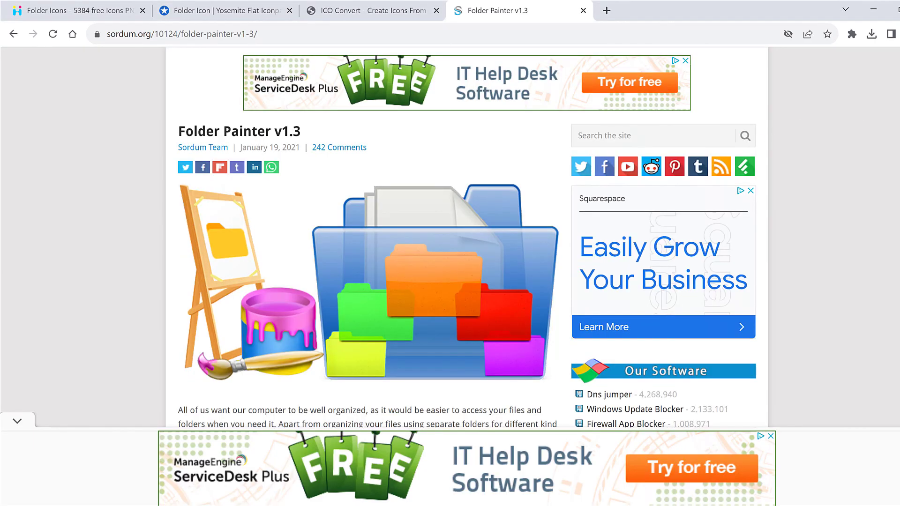
{"action": "scroll", "coordinate": [896, 268], "scroll_direction": "down", "scroll_amount": 11}
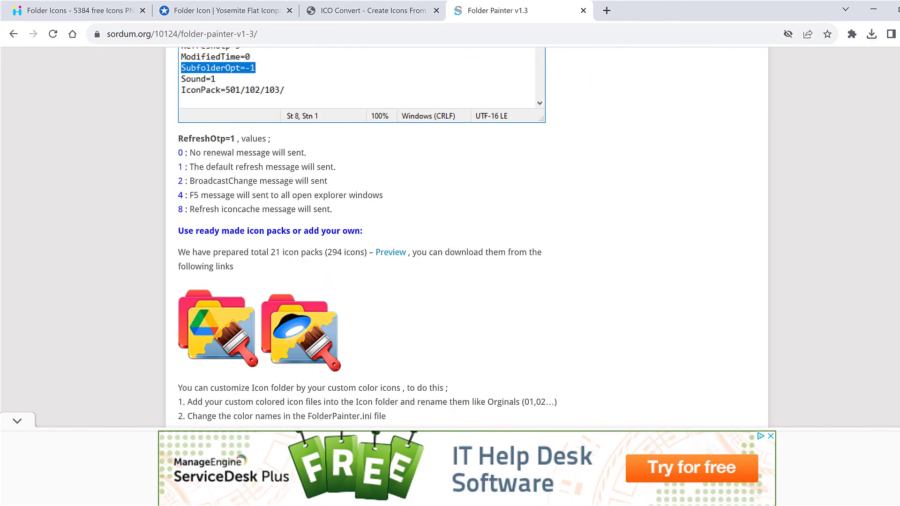
{"action": "scroll", "coordinate": [896, 269], "scroll_direction": "up", "scroll_amount": 6}
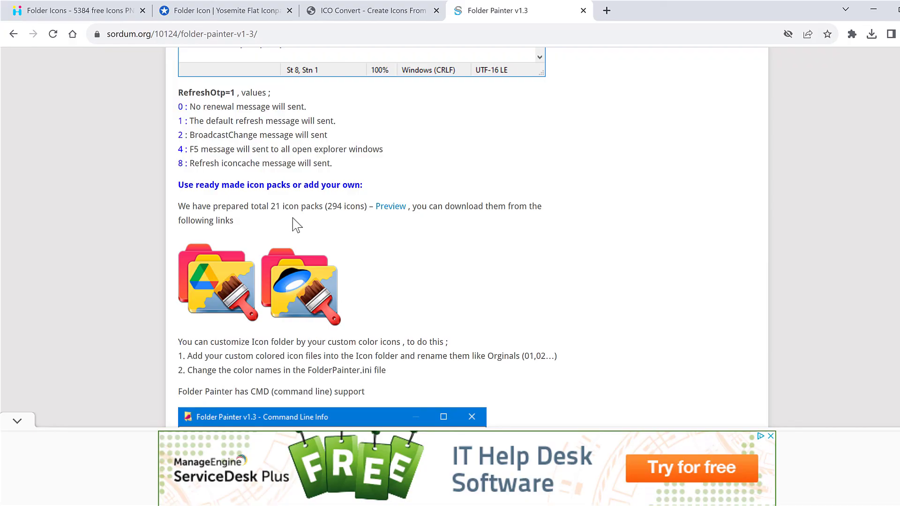
{"action": "middle_click", "coordinate": [383, 214]}
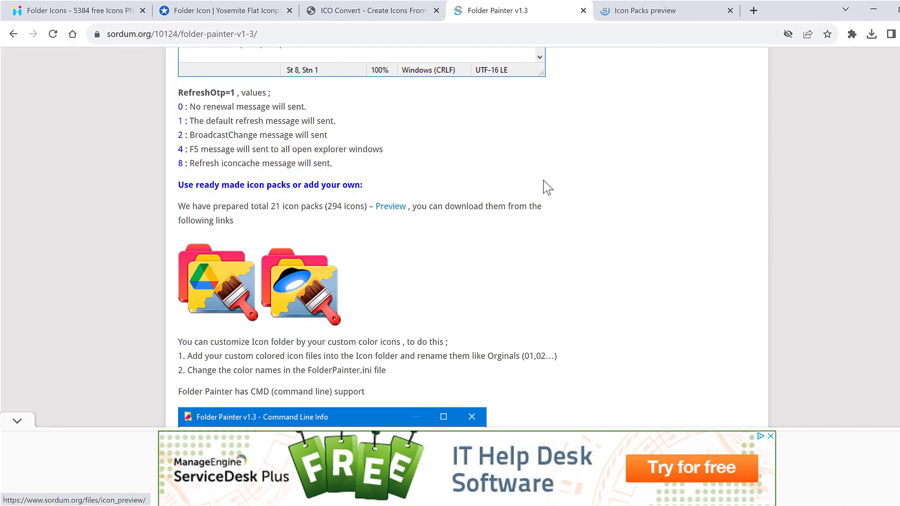
{"action": "left_click", "coordinate": [632, 17]}
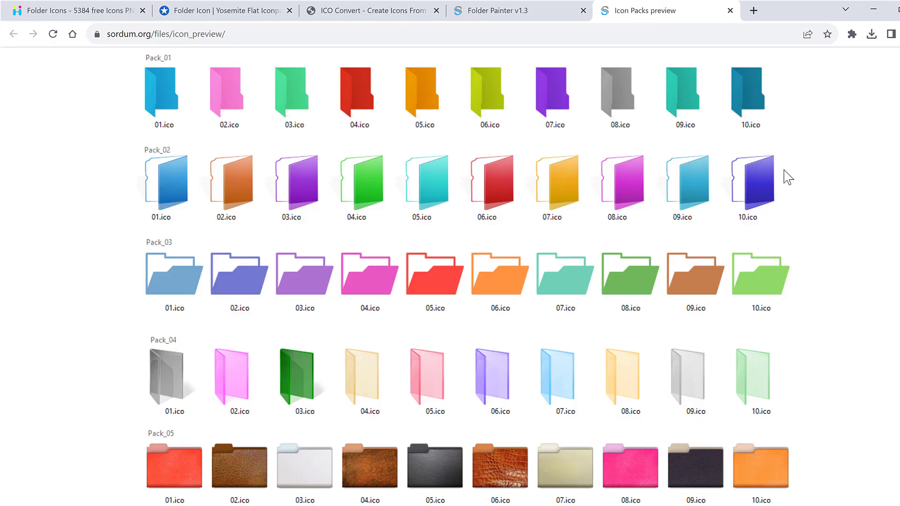
{"action": "left_click", "coordinate": [504, 14]}
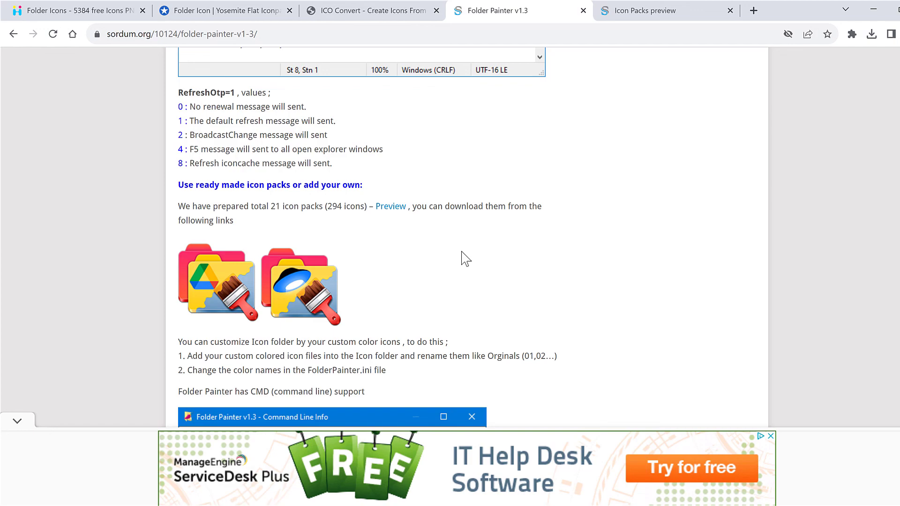
{"action": "key", "text": "alt+Tab"}
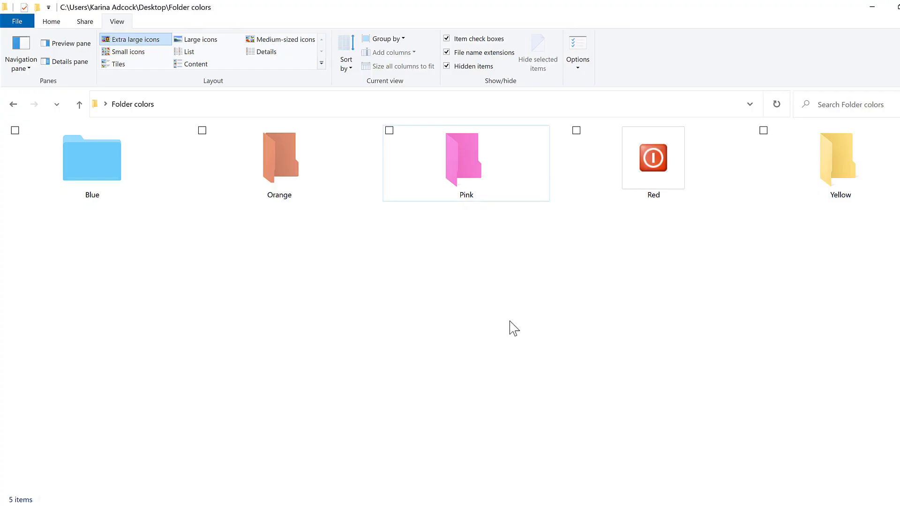